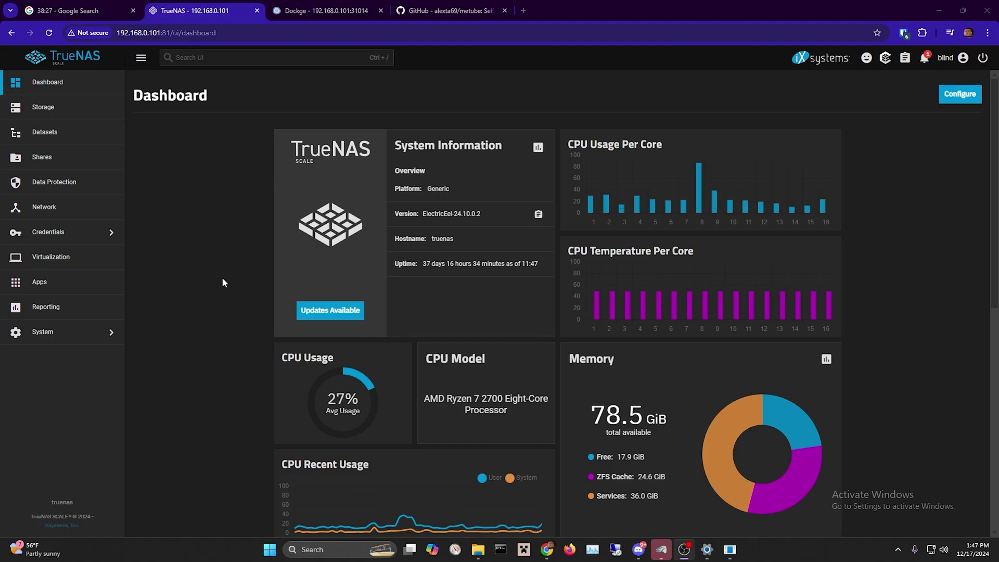
Expand the ssd pool and its apps dataset to reveal AMP, Caddy, dockge, qbittorrent and tailscale.
left_click(96, 132)
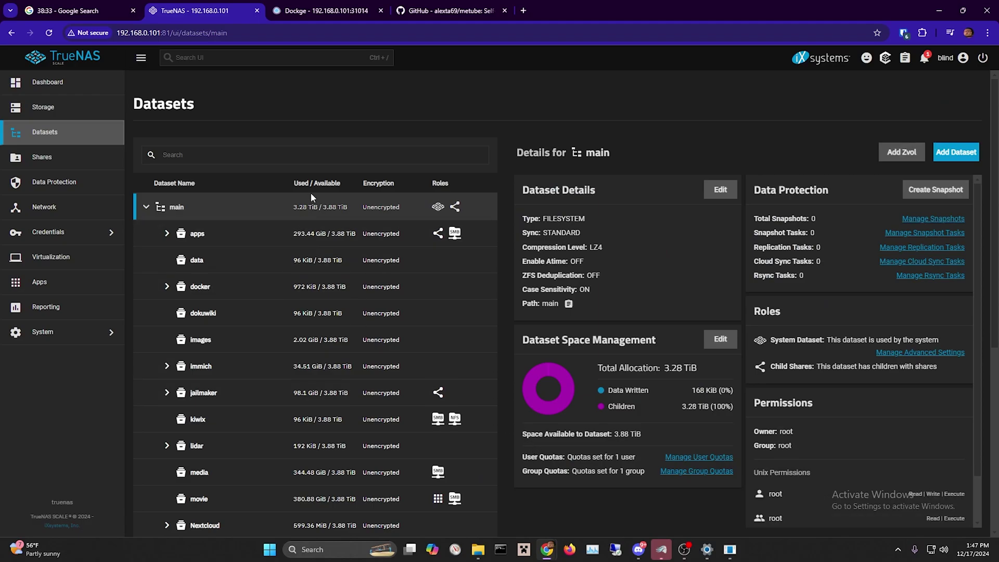
scroll(359, 214, "down", 6)
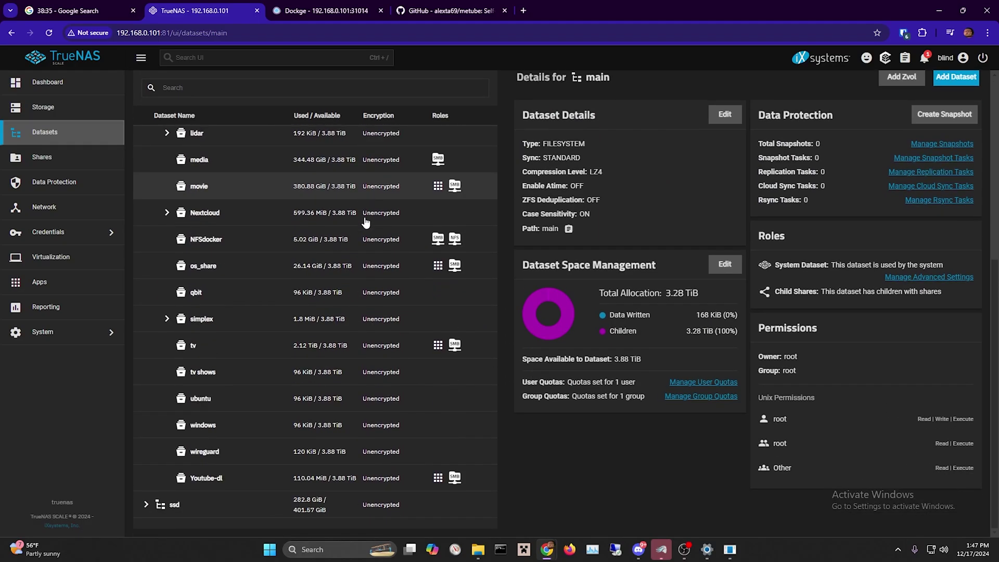
left_click(146, 504)
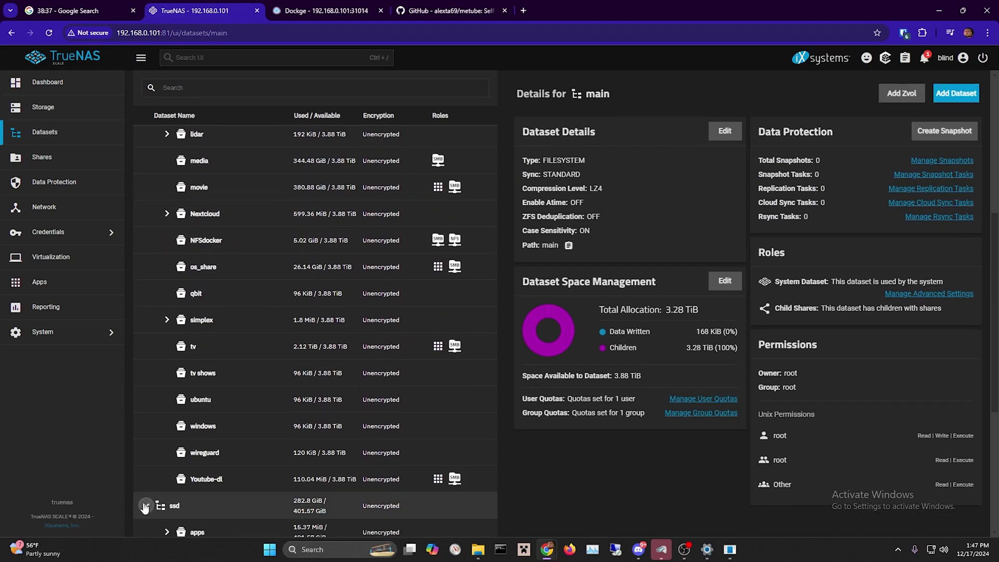
scroll(203, 476, "down", 5)
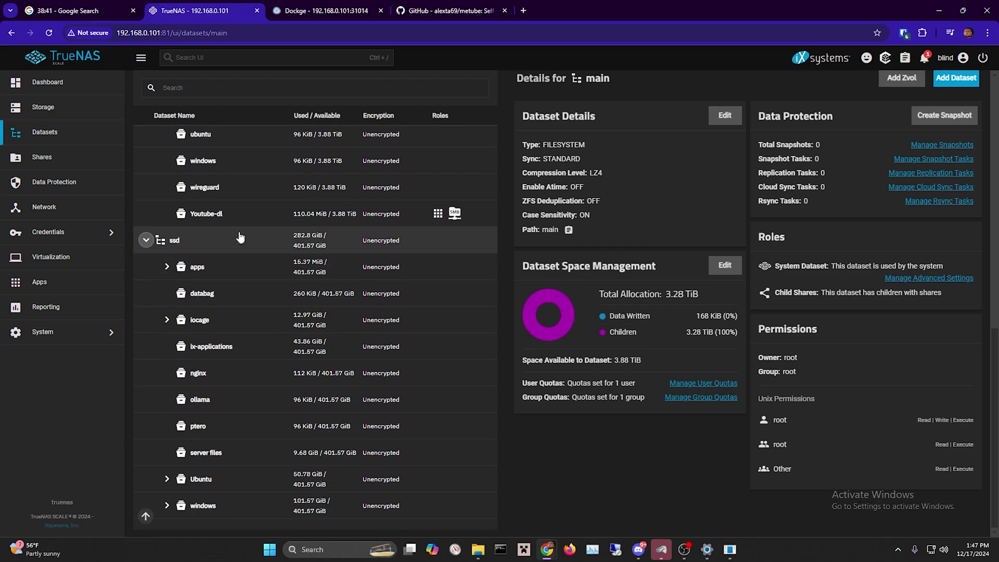
left_click(166, 267)
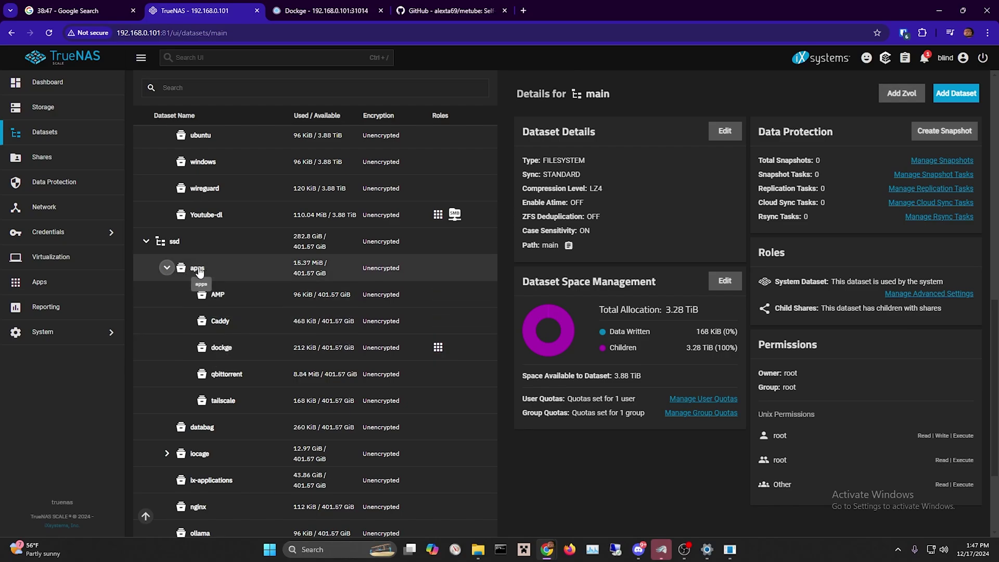
Add dataset app2 under ssd with the Generic preset and POSIX ACL type, and save it.
left_click(239, 249)
left_click(949, 96)
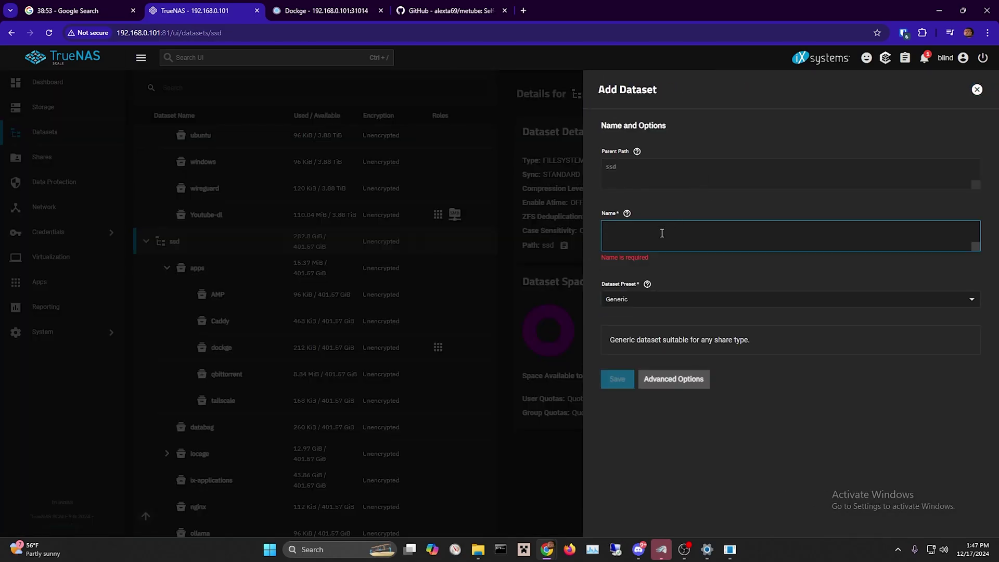
type("app2")
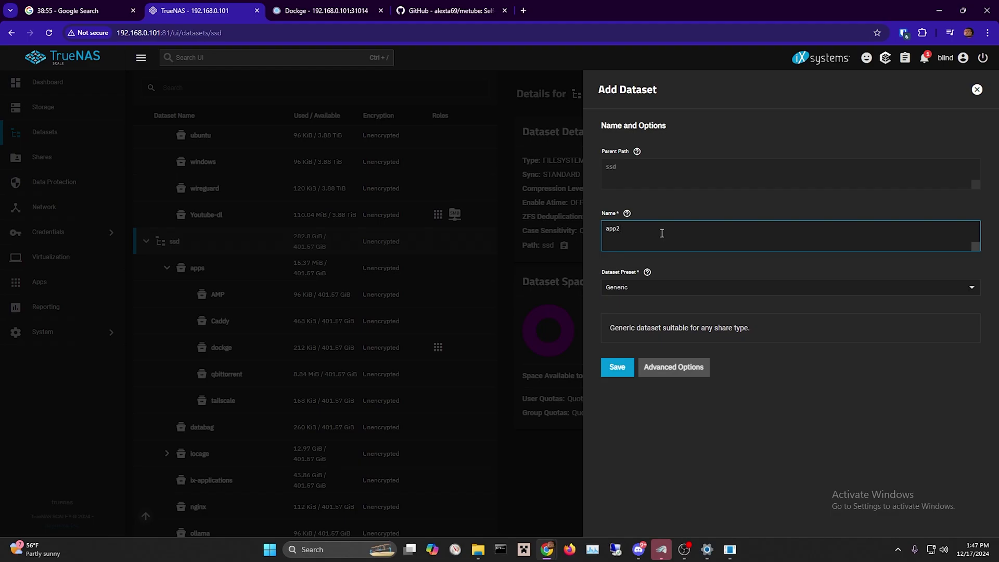
left_click(660, 287)
left_click(632, 308)
left_click(660, 365)
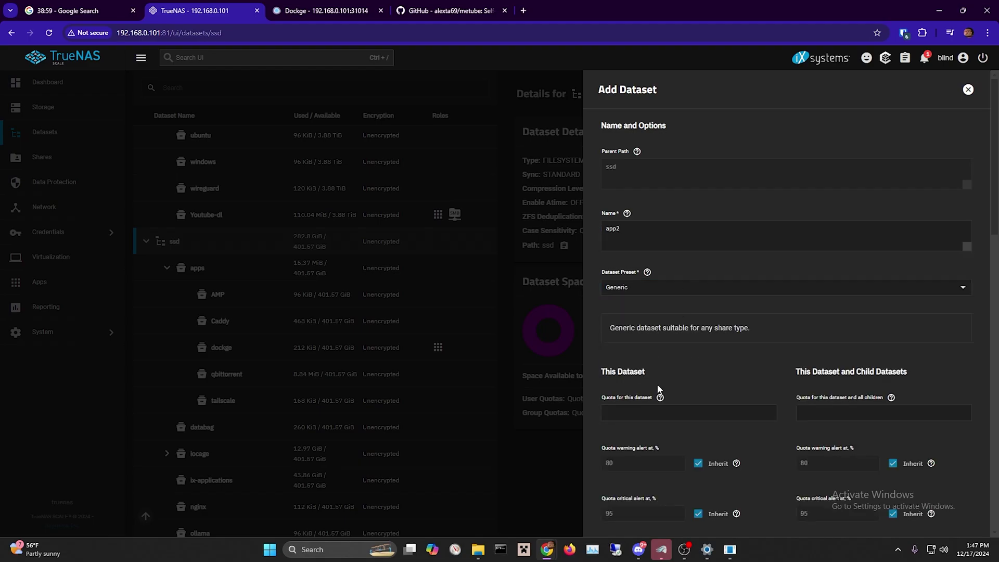
scroll(662, 381, "down", 15)
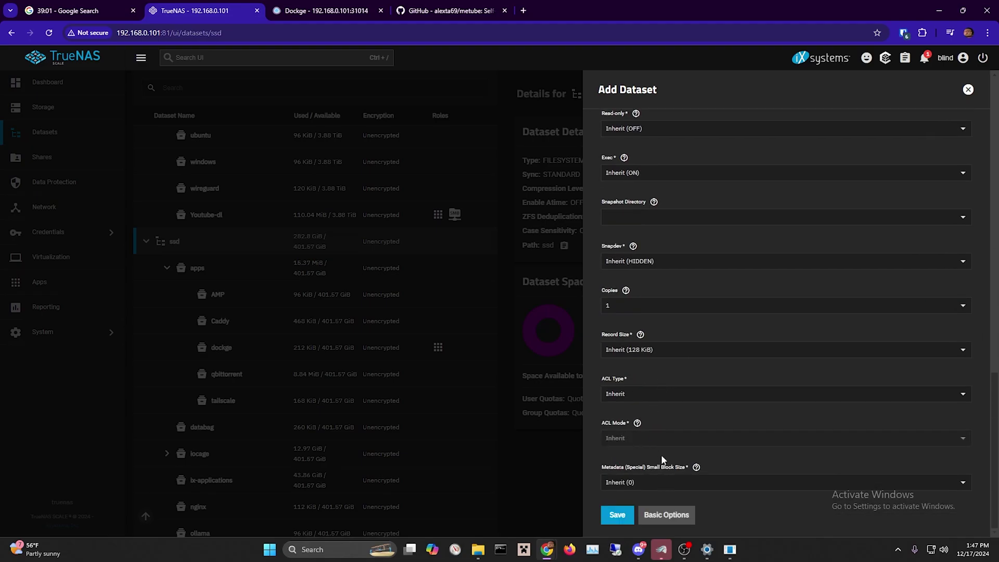
left_click(666, 400)
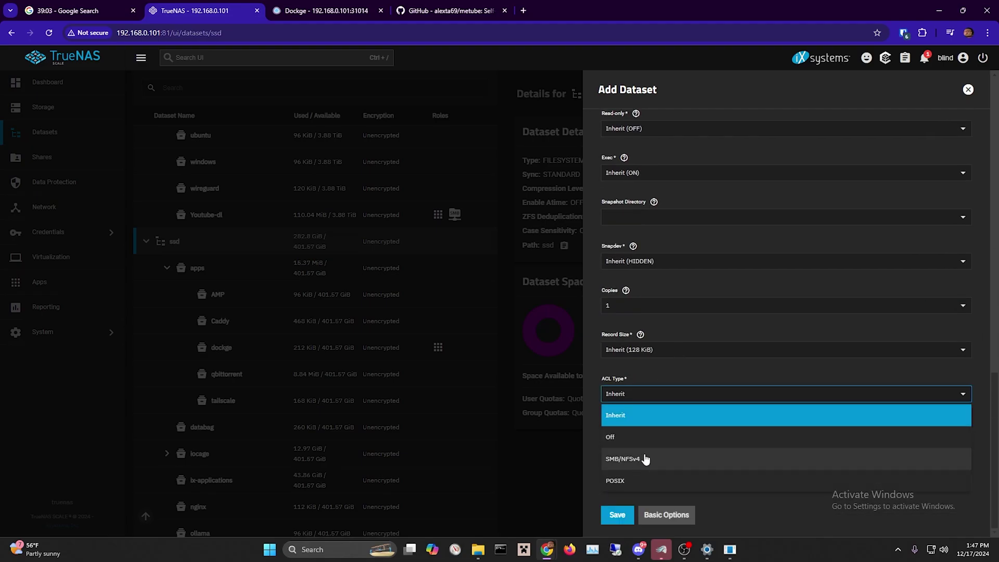
left_click(632, 477)
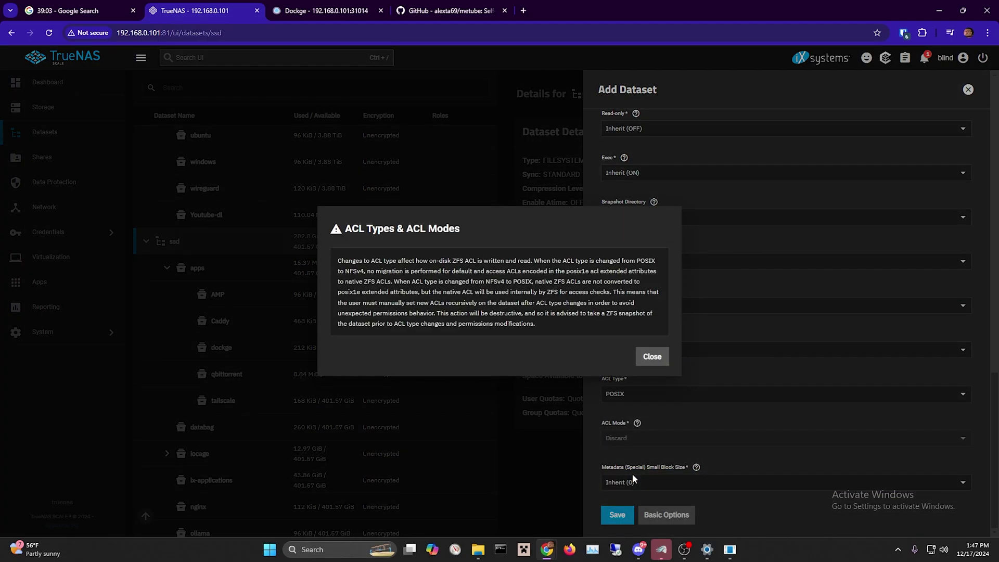
left_click(652, 358)
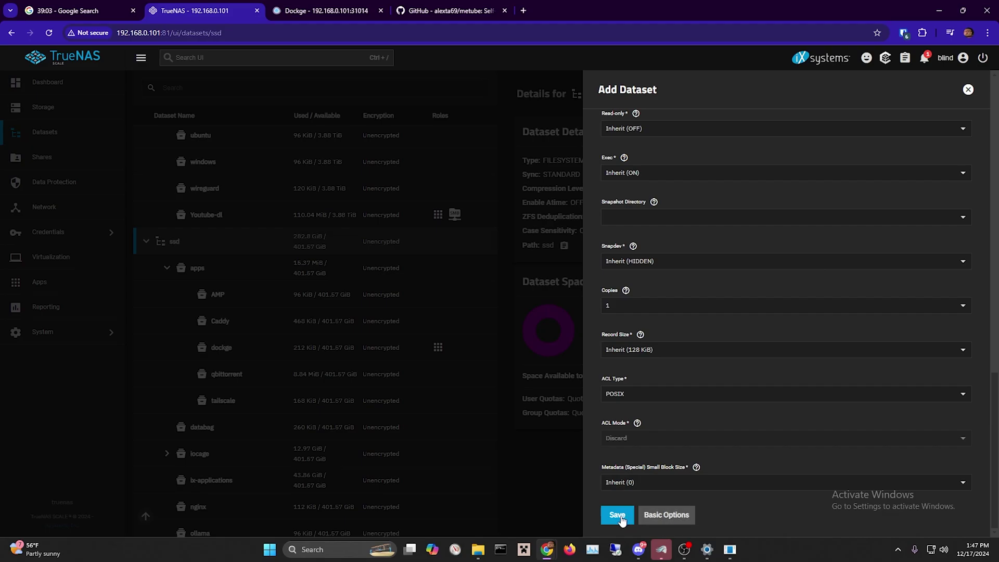
left_click(619, 515)
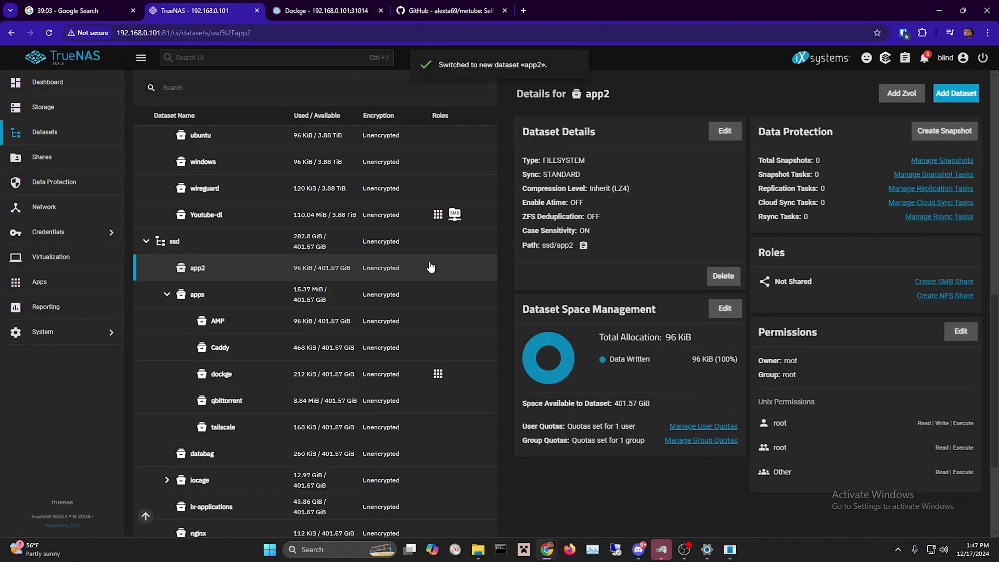
Add a child dataset named dockge under app2, creating ssd/app2/dockge.
left_click(955, 93)
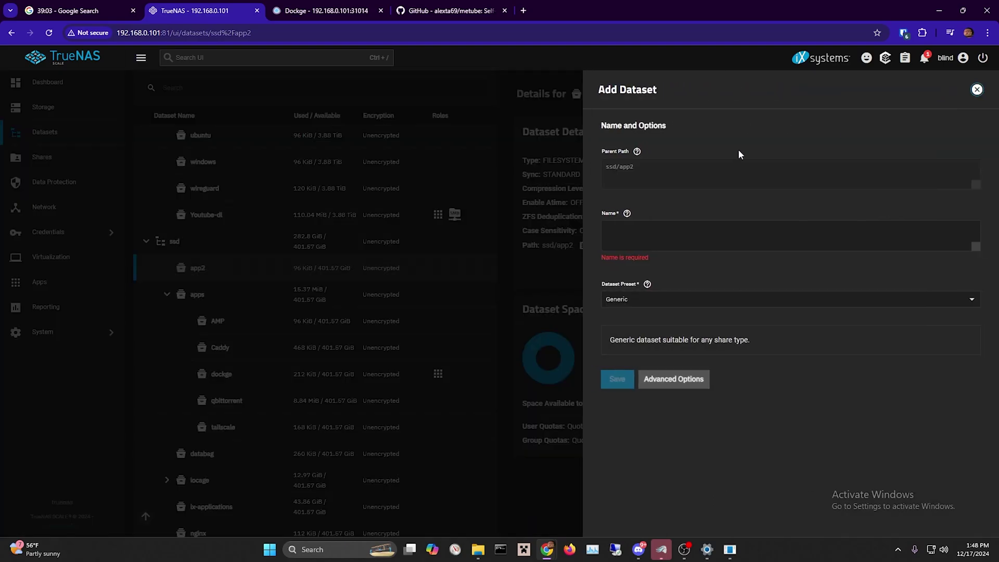
left_click(636, 237)
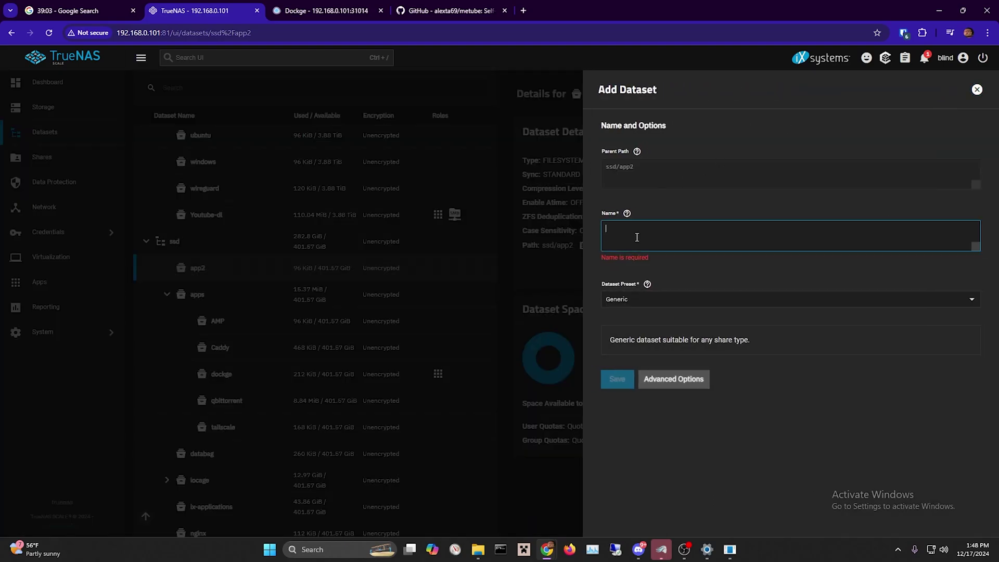
type("dockge")
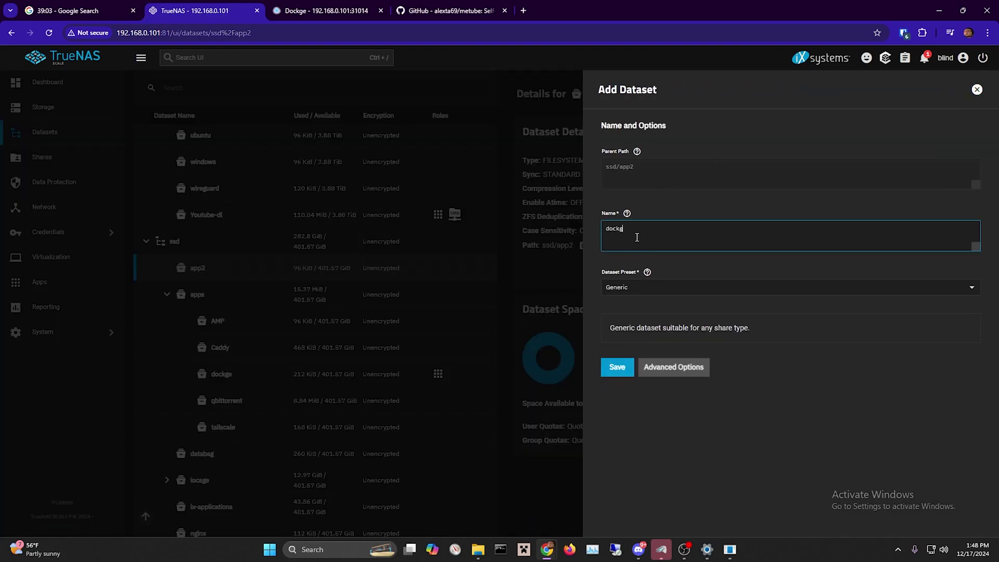
left_click(617, 367)
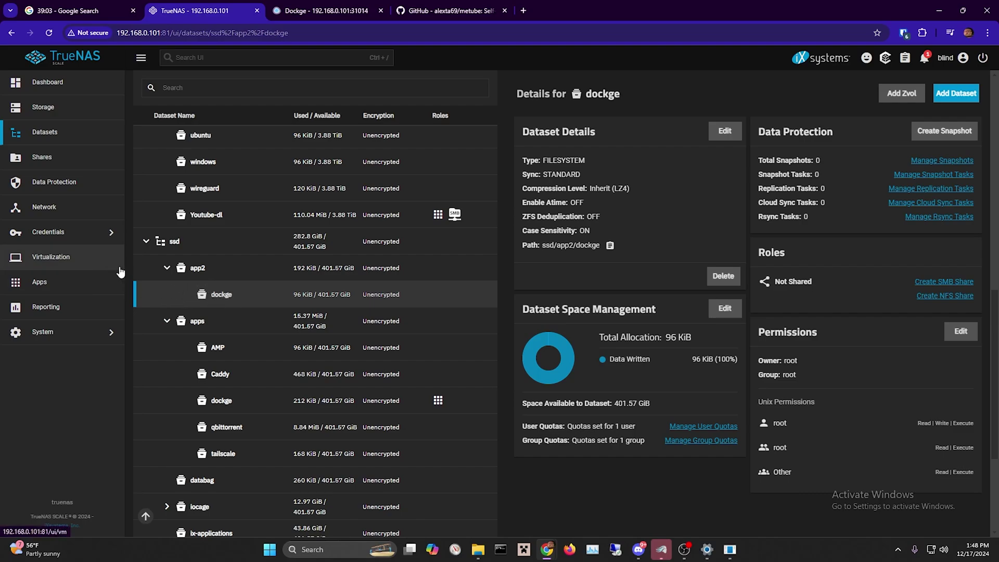
Search the apps catalogue for dockge and start installing another Dockge instance.
left_click(98, 282)
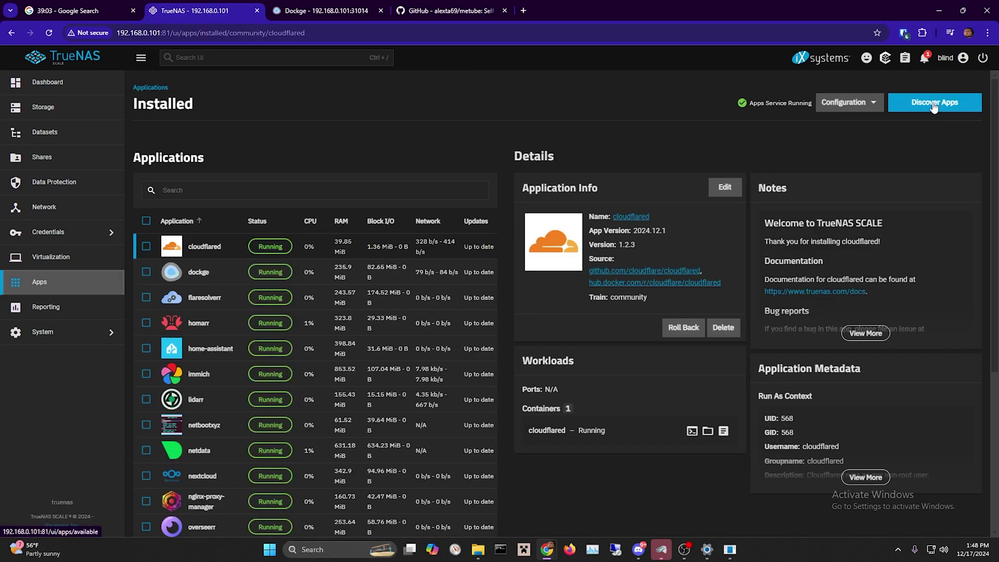
left_click(934, 111)
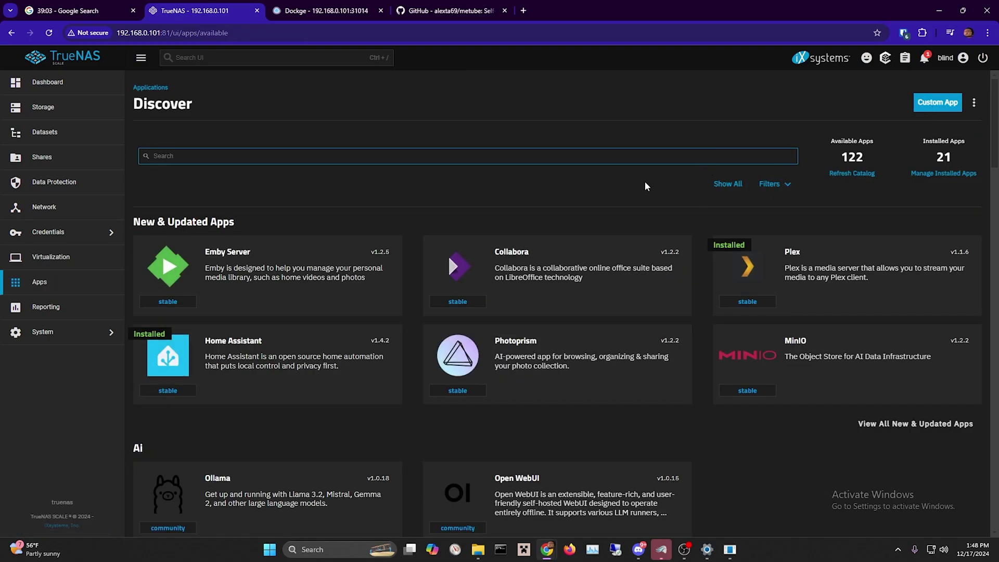
type("docg")
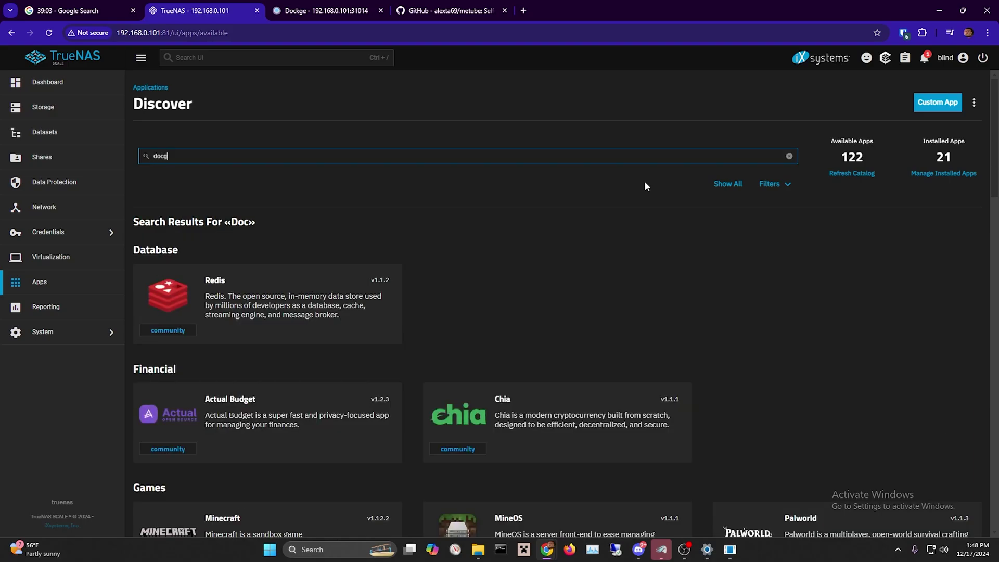
type("e")
key("BackSpace")
key("BackSpace")
type("kge")
left_click(283, 299)
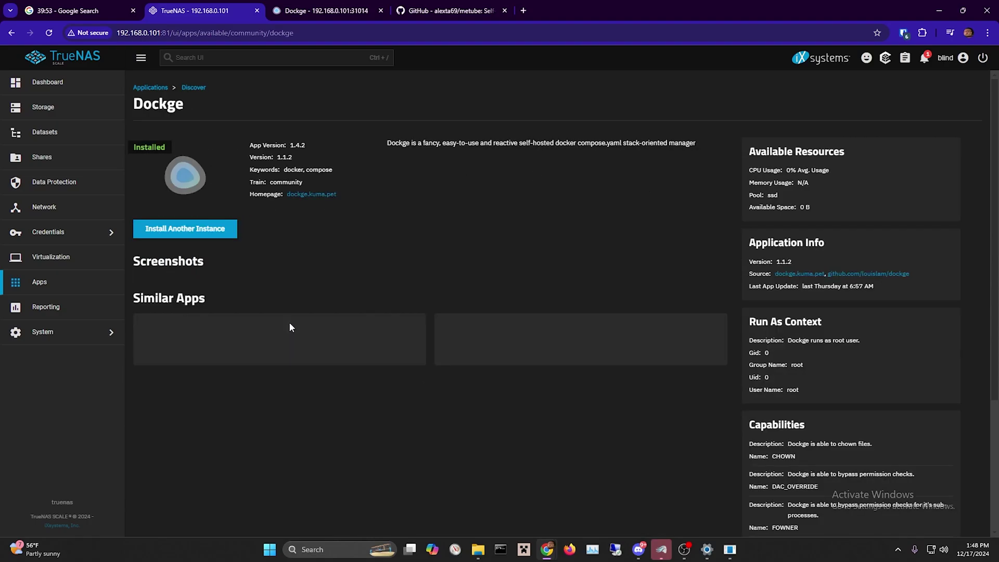
left_click(231, 231)
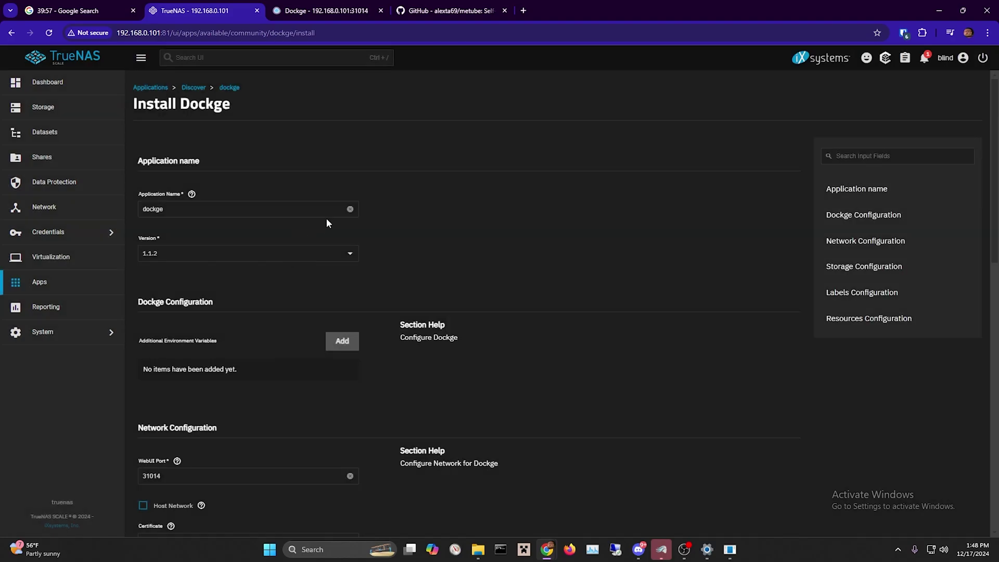
Rename the application to dockge2 and select the WebUI port value.
left_click(330, 211)
type("2")
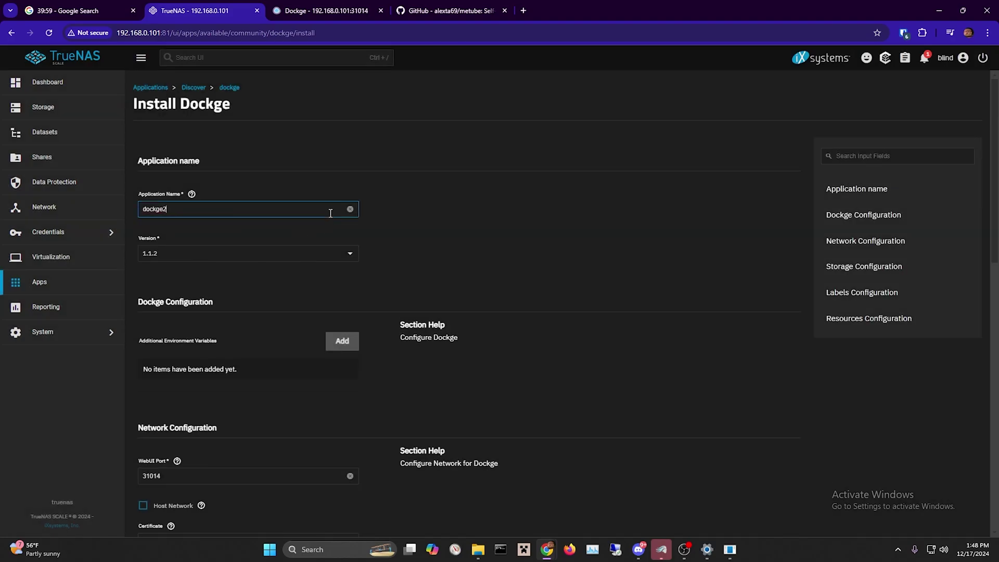
scroll(269, 295, "down", 5)
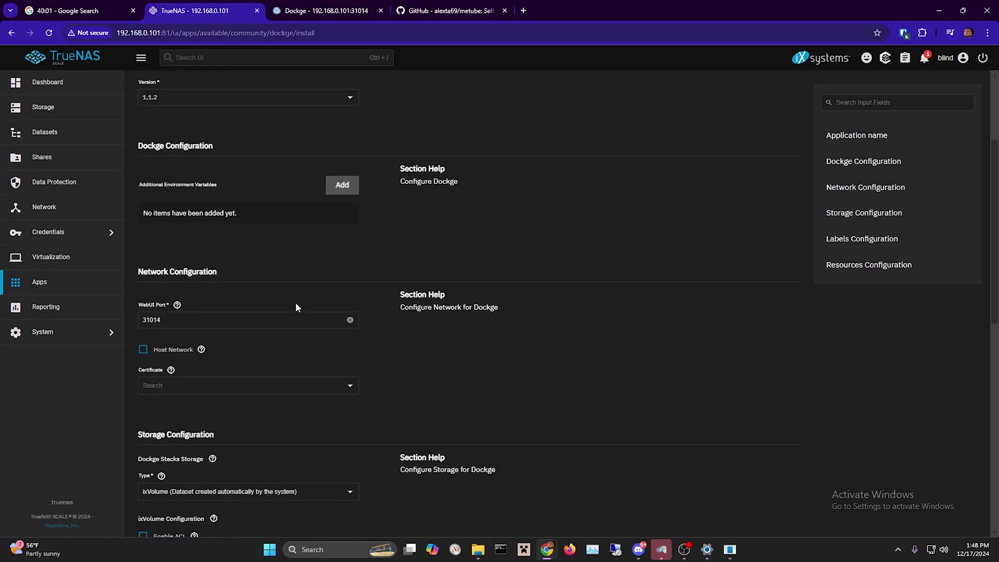
scroll(295, 302, "down", 1)
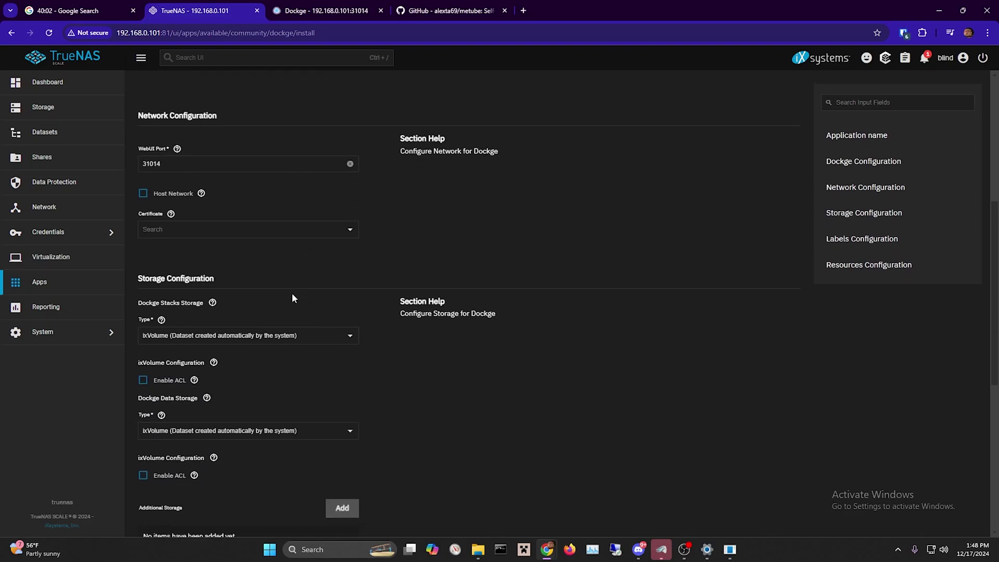
left_click(234, 170)
left_click_drag(163, 166, 143, 167)
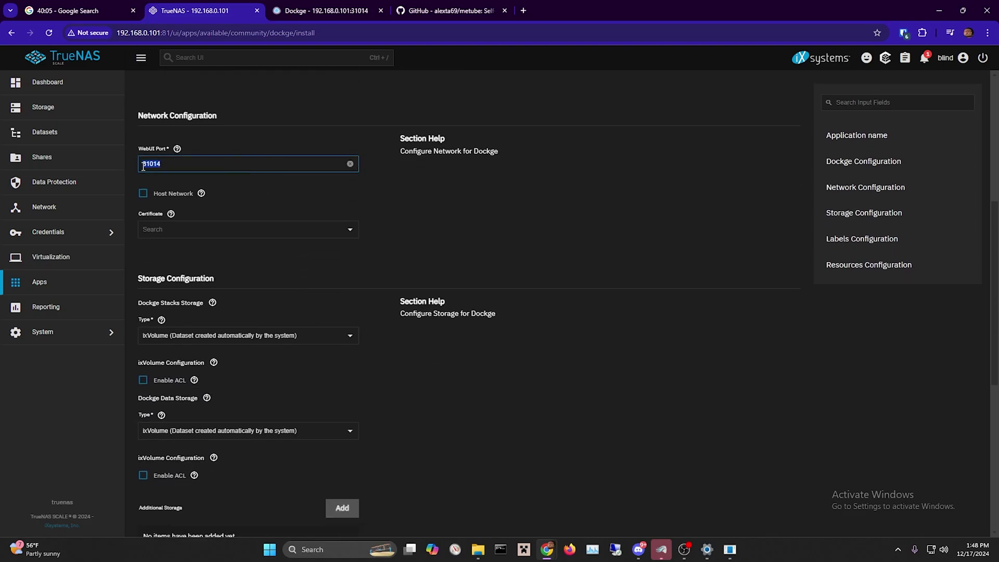
scroll(244, 217, "down", 1)
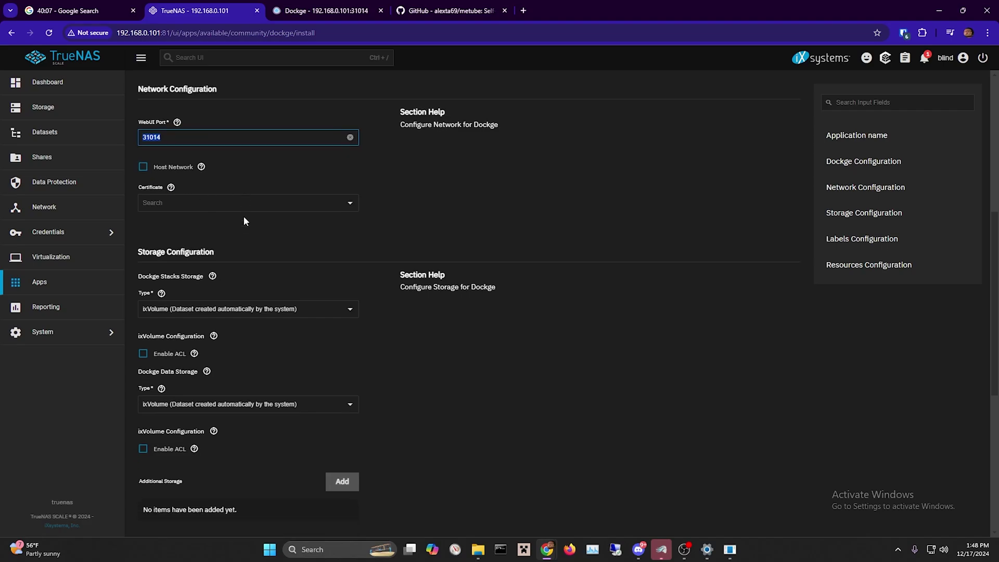
Switch both the Dockge stacks and data storage types to Host Path.
left_click(281, 283)
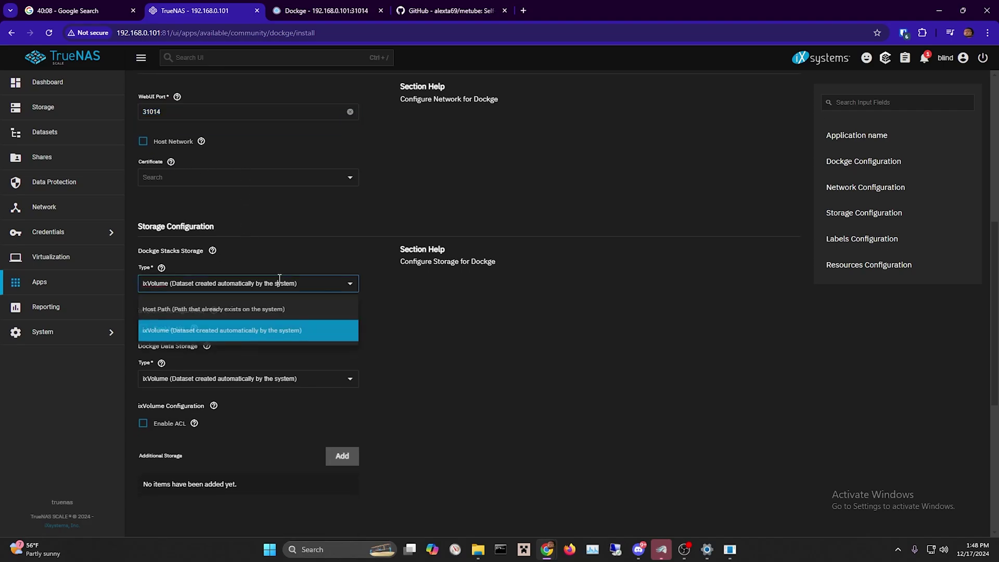
left_click(266, 308)
left_click(250, 464)
scroll(250, 458, "down", 1)
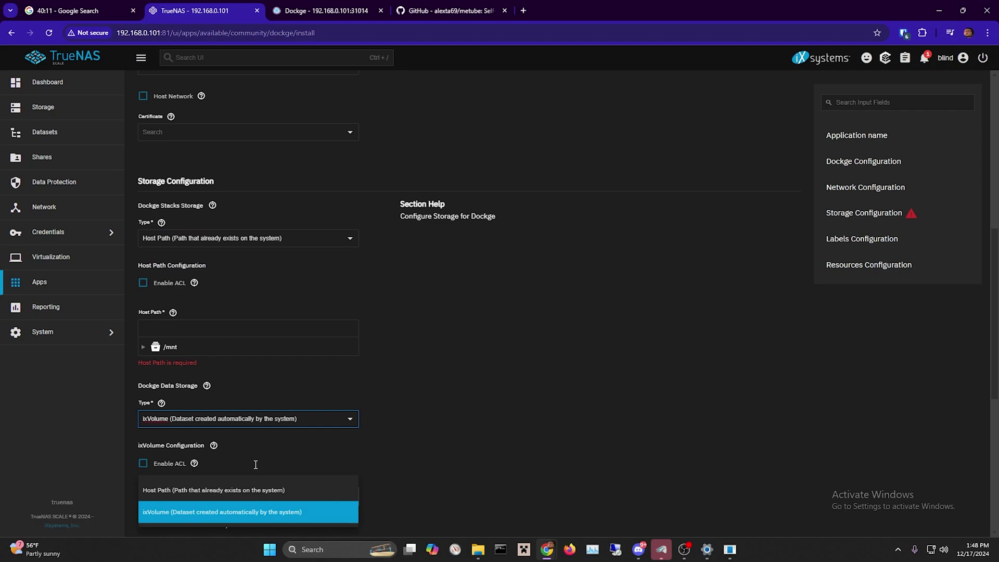
left_click(248, 489)
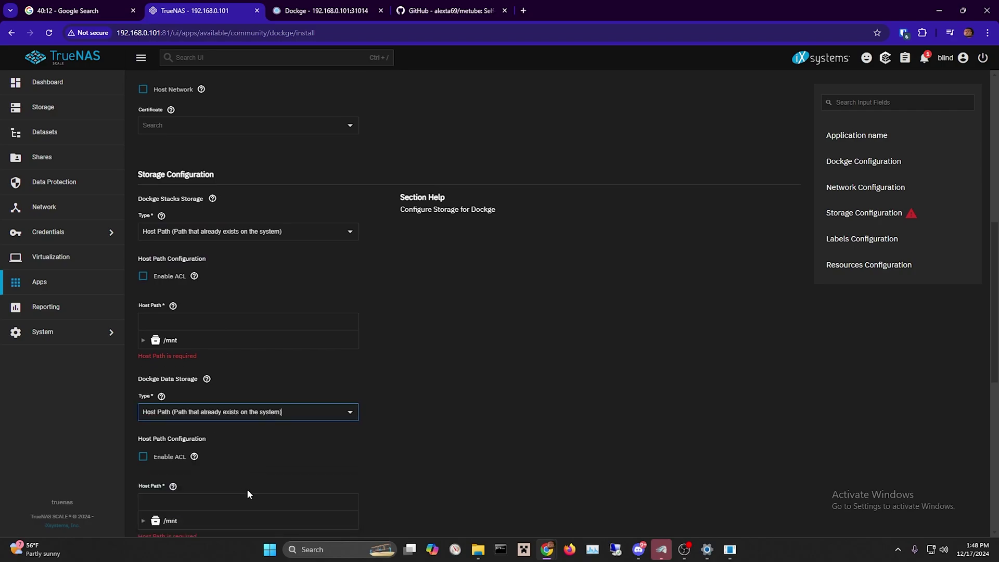
Choose /mnt/ssd/app2/dockge as the stacks storage host path.
left_click(153, 340)
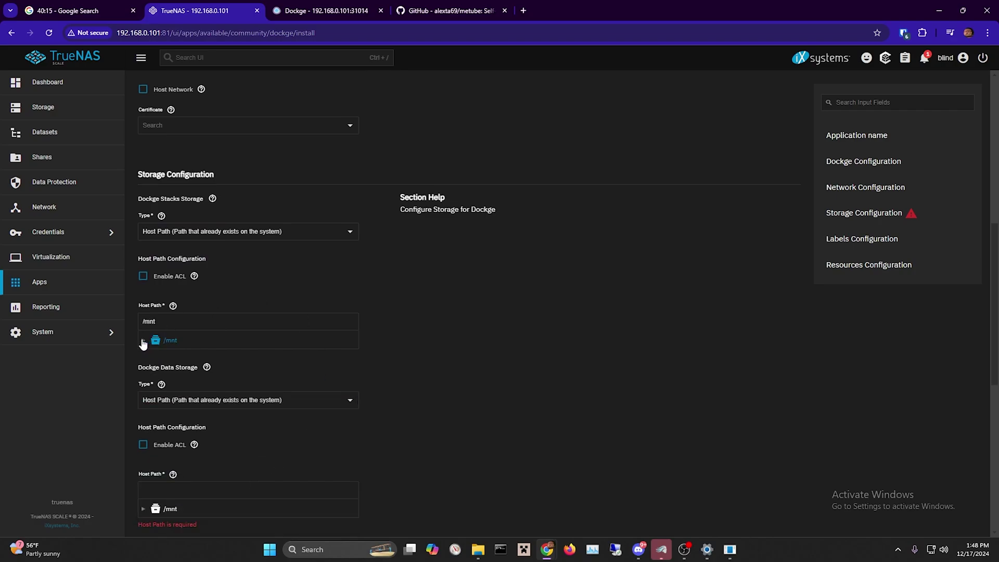
left_click(144, 340)
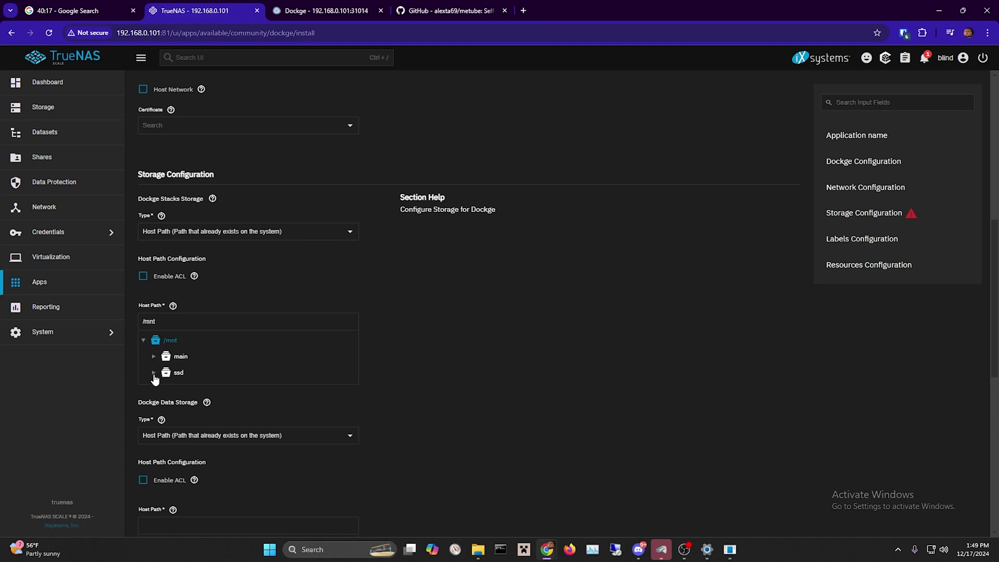
left_click(154, 373)
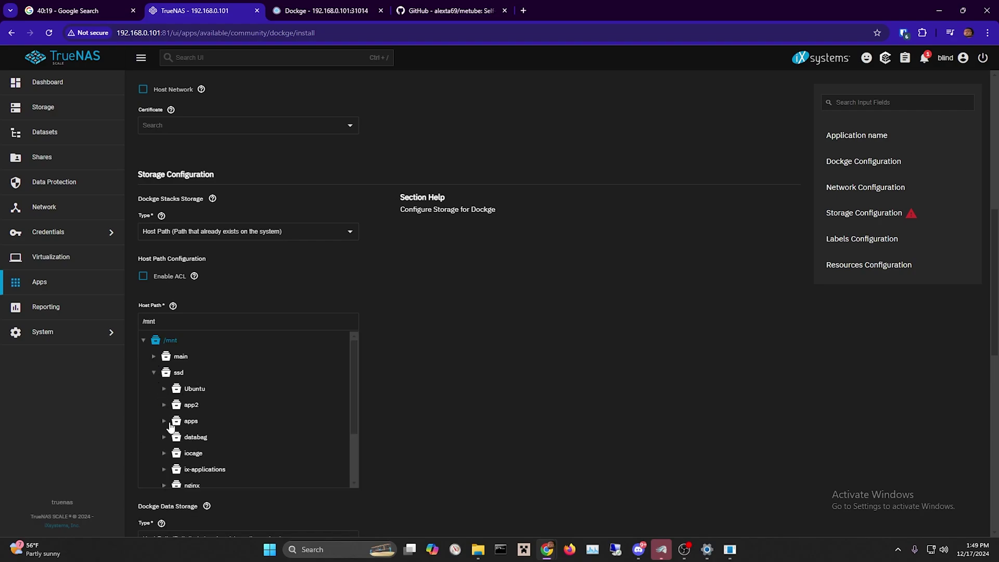
left_click(164, 405)
left_click(189, 423)
scroll(189, 428, "down", 1)
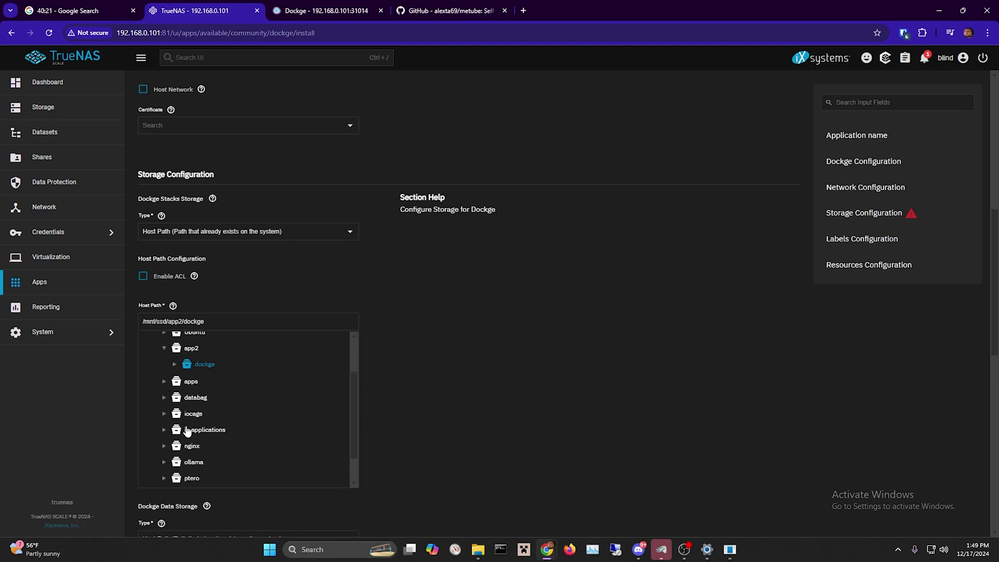
scroll(373, 388, "down", 5)
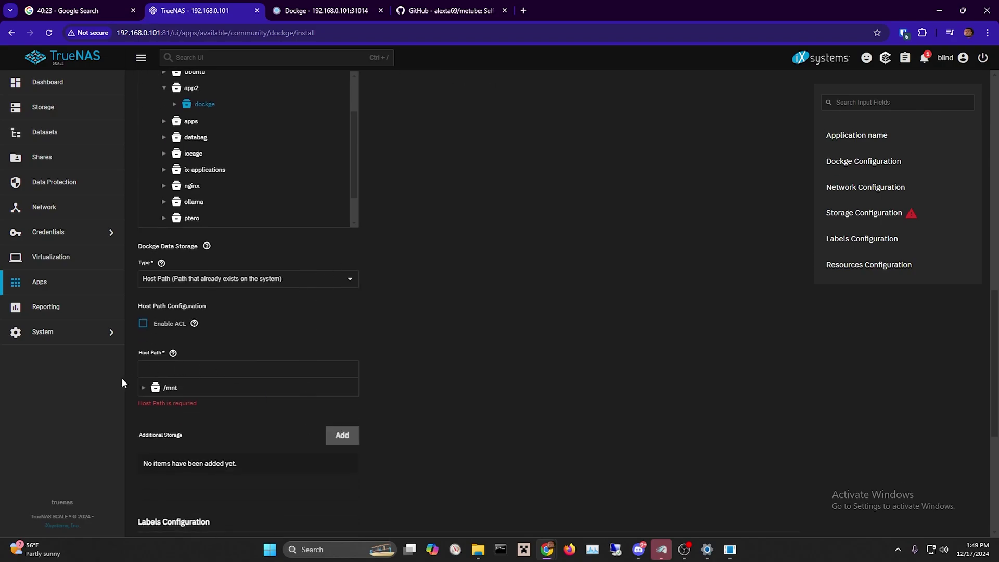
Choose /mnt/ssd/app2/dockge as the data storage host path as well.
left_click(144, 388)
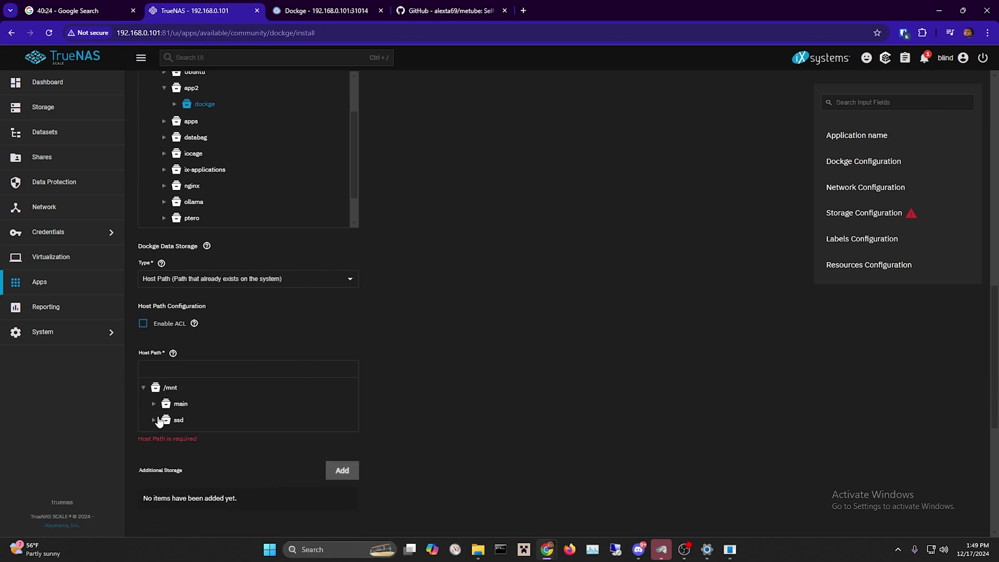
left_click(156, 421)
scroll(167, 432, "down", 2)
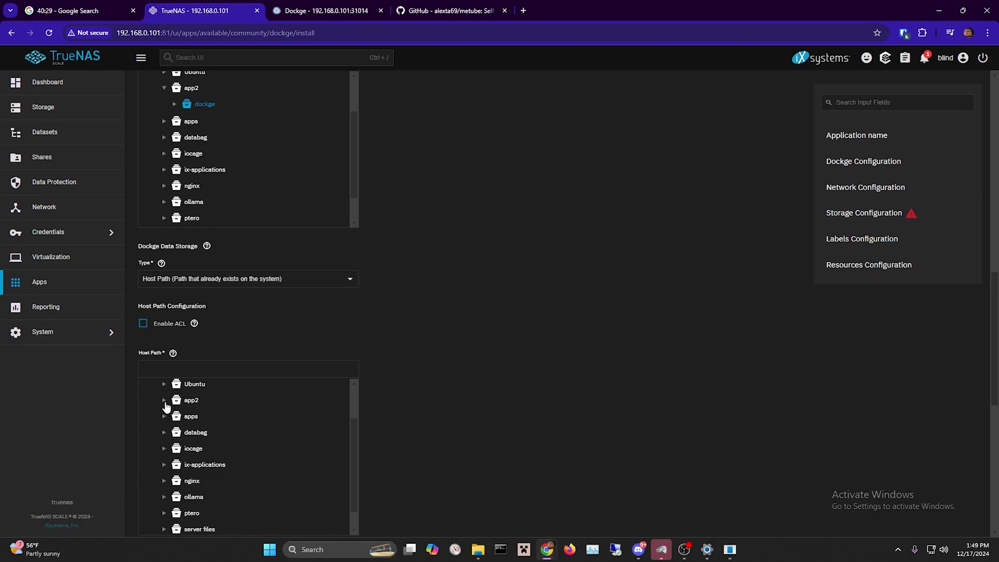
left_click(165, 402)
left_click(188, 417)
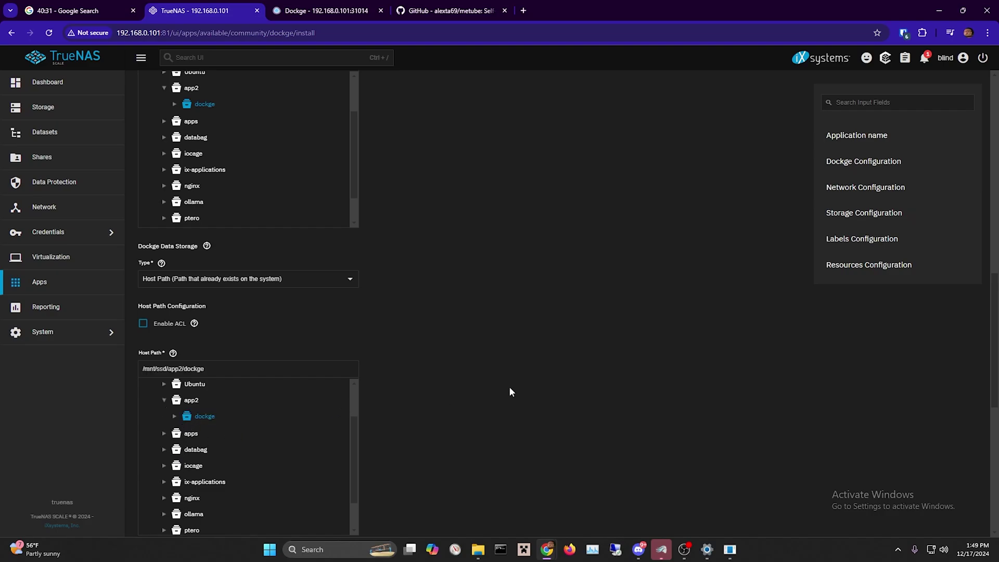
scroll(484, 387, "down", 3)
scroll(456, 388, "up", 2)
scroll(454, 390, "down", 7)
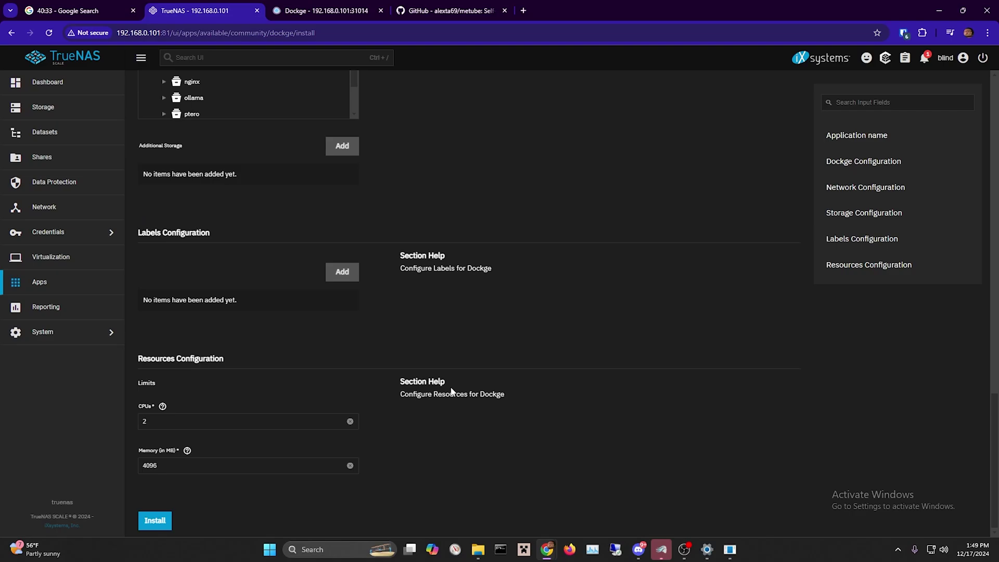
Retry the install after the port-in-use error, using WebUI port 31015 to deploy dockge2.
left_click(166, 520)
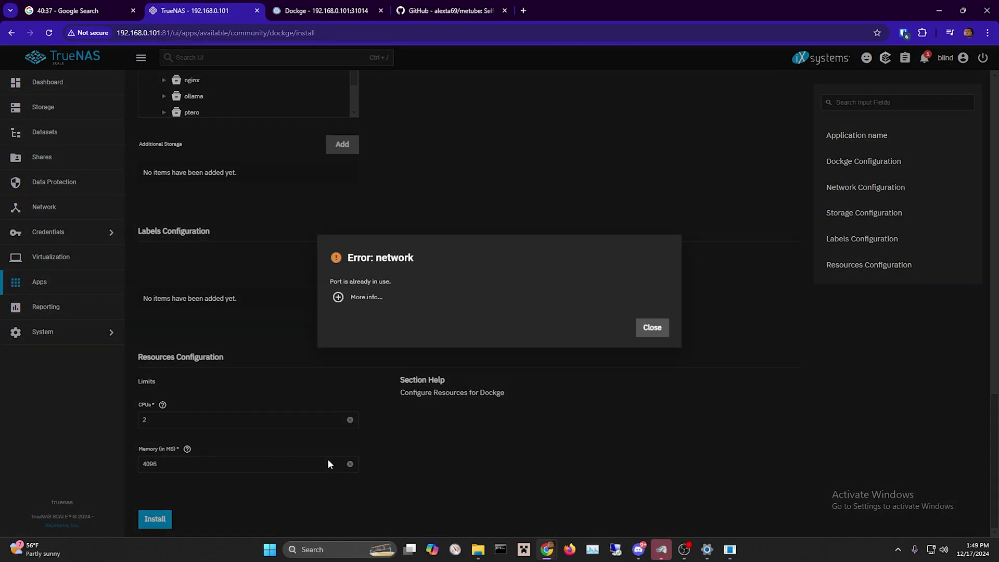
left_click(651, 332)
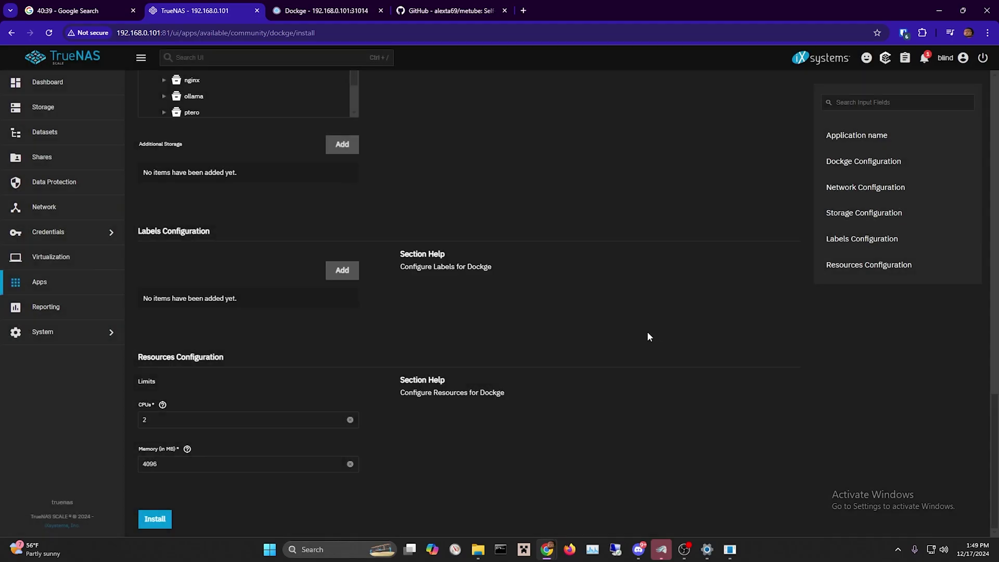
scroll(475, 404, "up", 15)
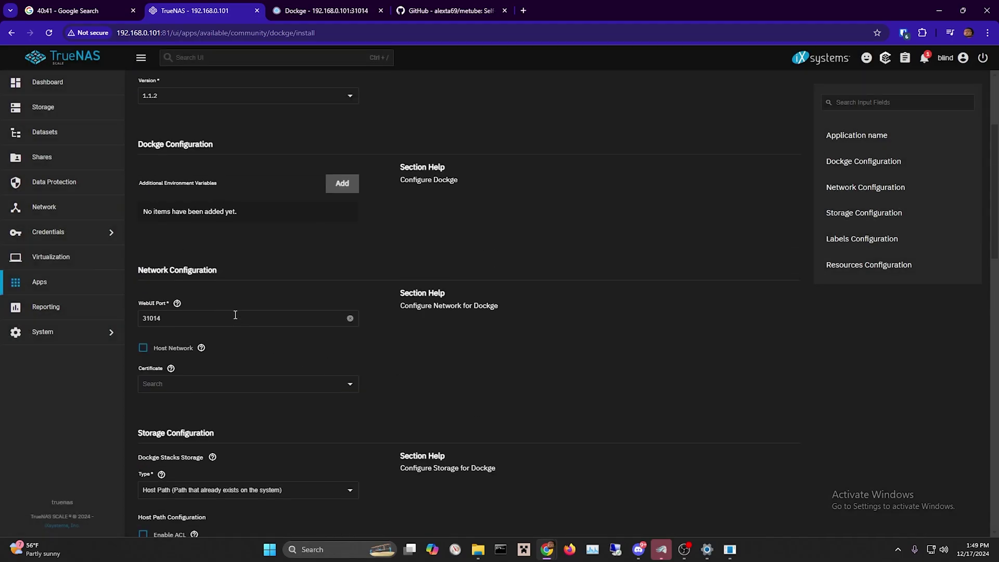
left_click(236, 318)
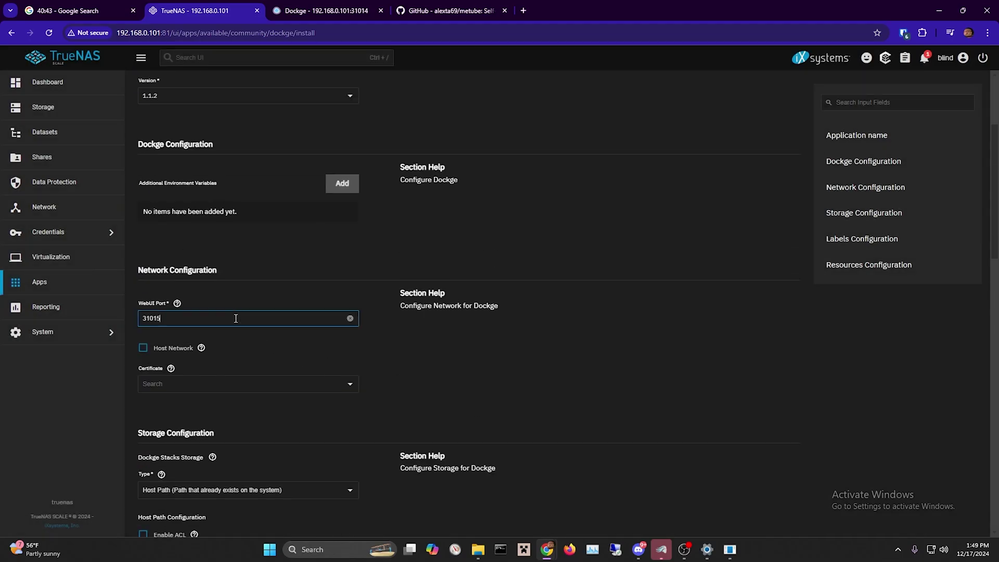
scroll(591, 313, "down", 15)
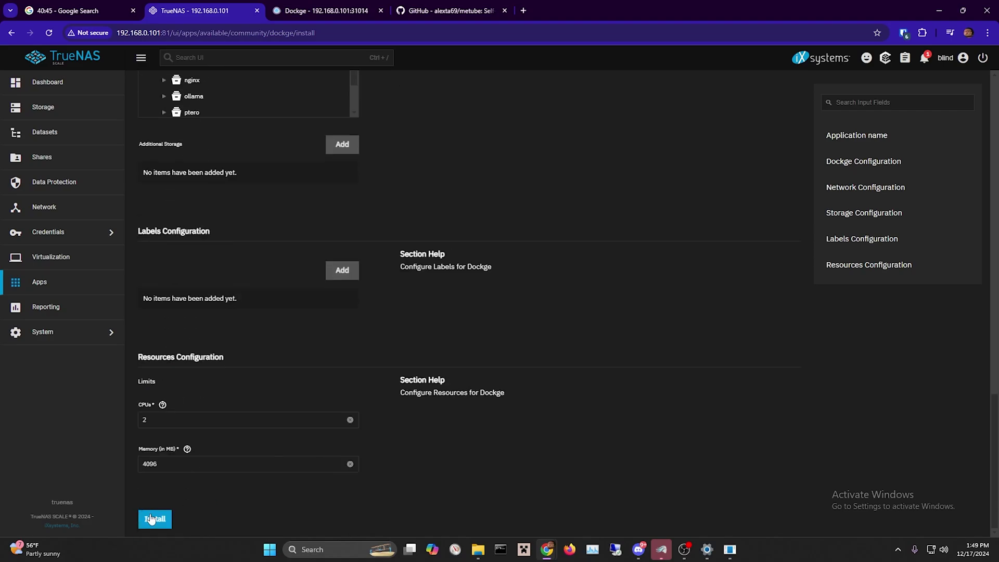
left_click(154, 516)
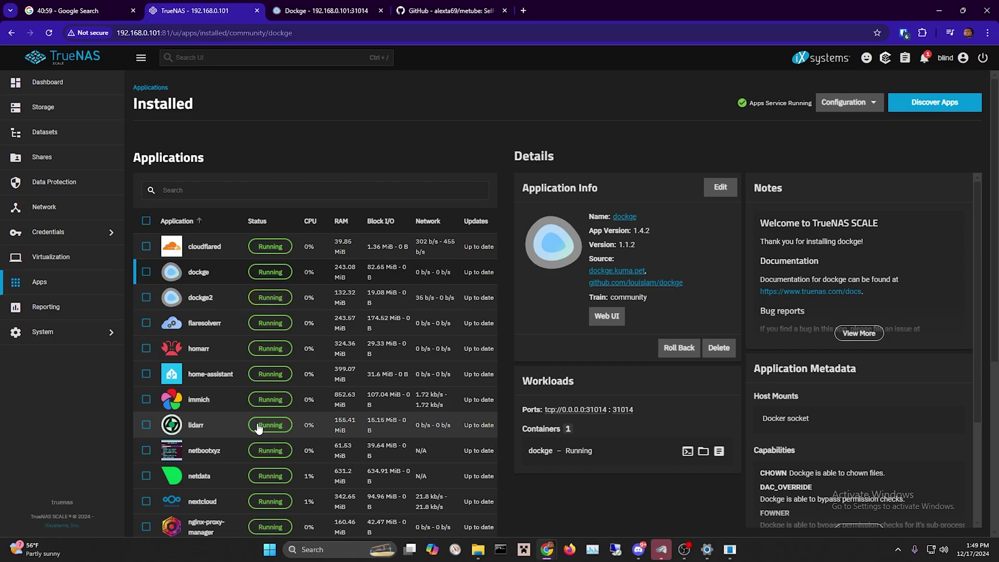
Check dockge2's port in its details, then begin adding a new dataset under main.
left_click(352, 304)
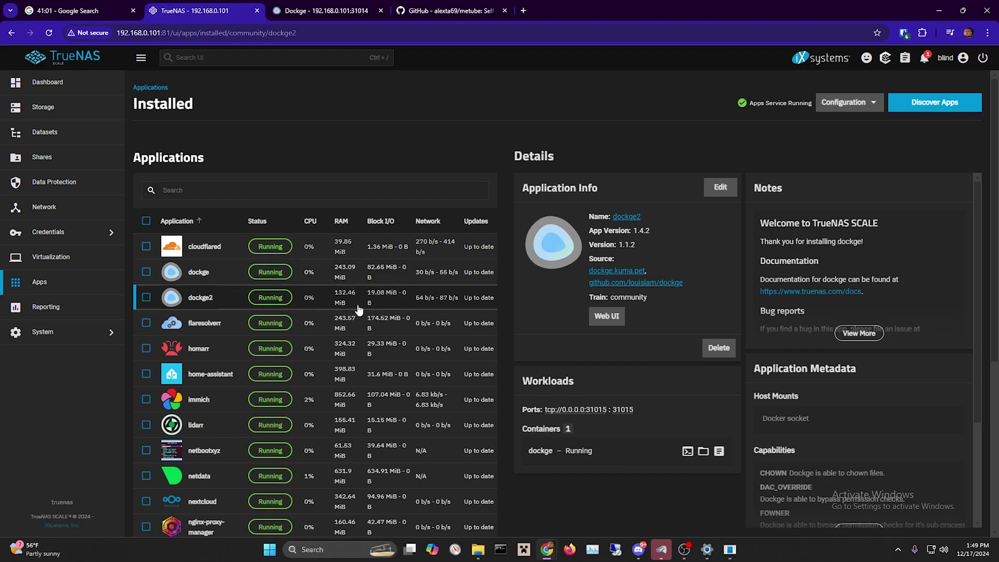
left_click(77, 137)
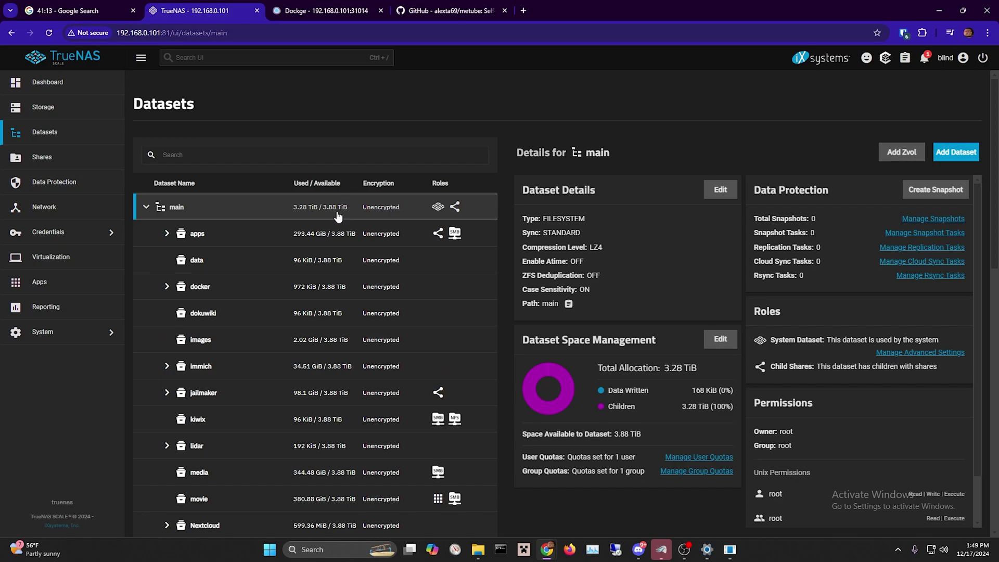
scroll(385, 291, "down", 1)
scroll(388, 307, "down", 4)
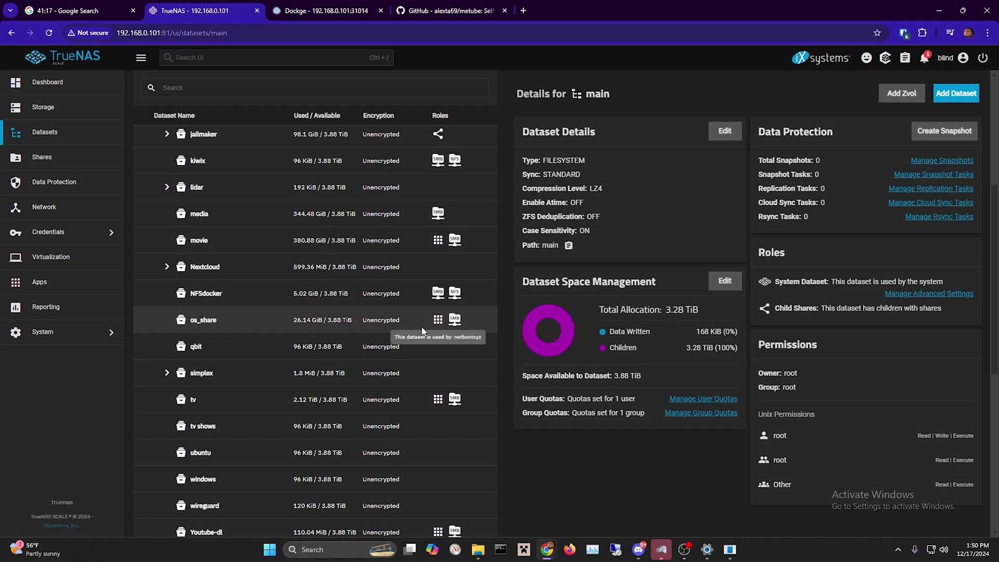
scroll(421, 326, "up", 2)
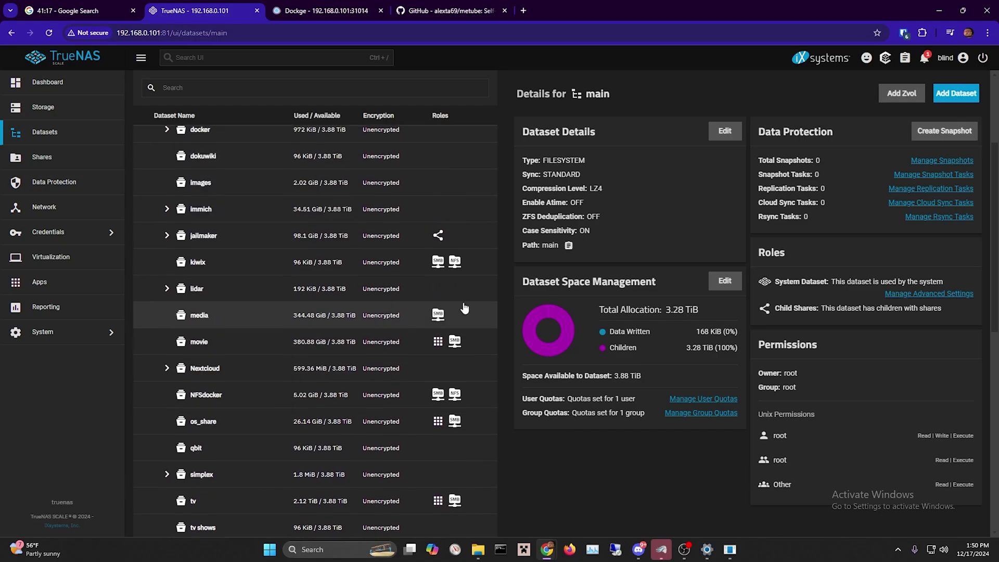
left_click(963, 94)
Name the new dataset youtubedl, choose the Apps preset, and save it.
left_click(671, 244)
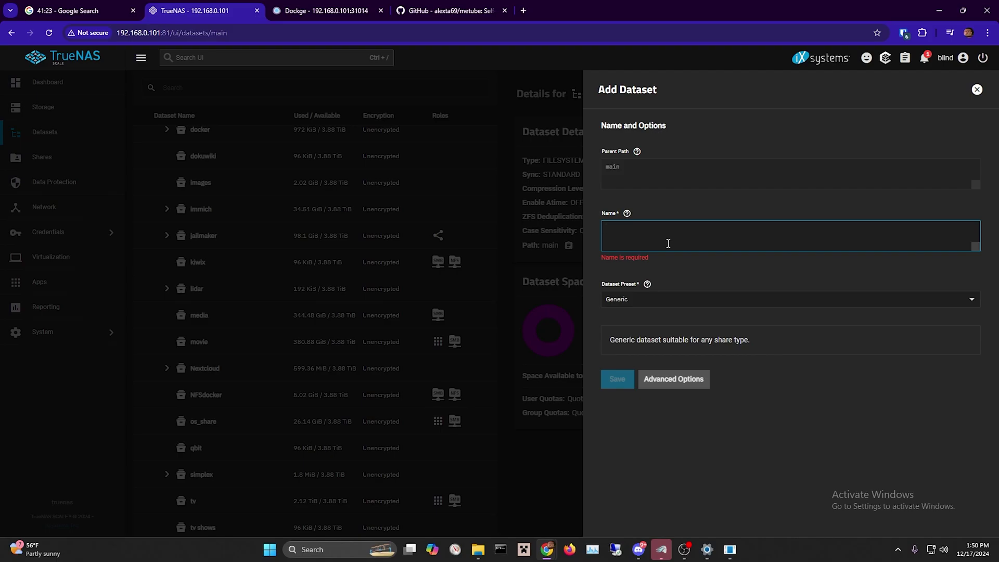
type("youtubedl")
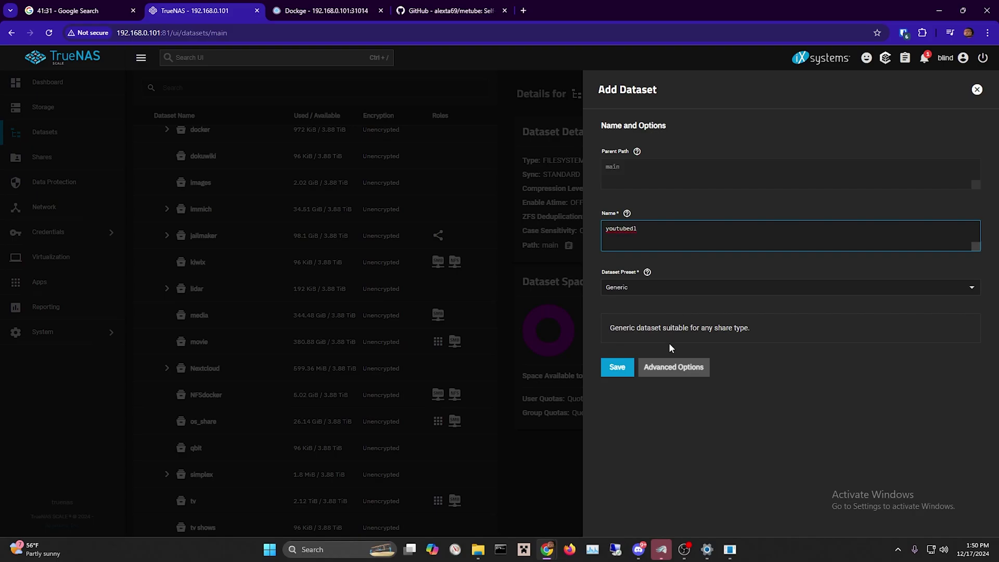
left_click(618, 380)
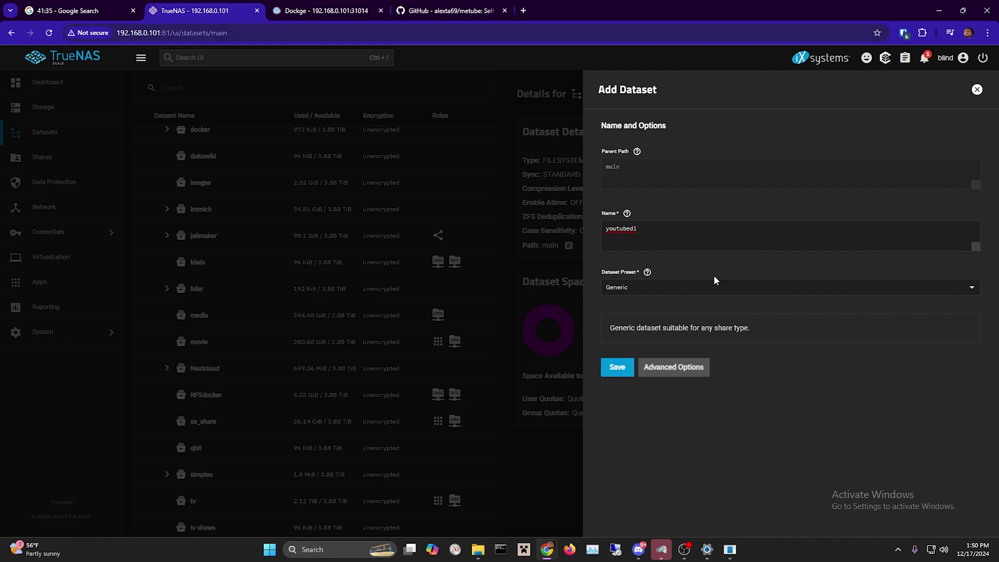
left_click(689, 291)
left_click(623, 351)
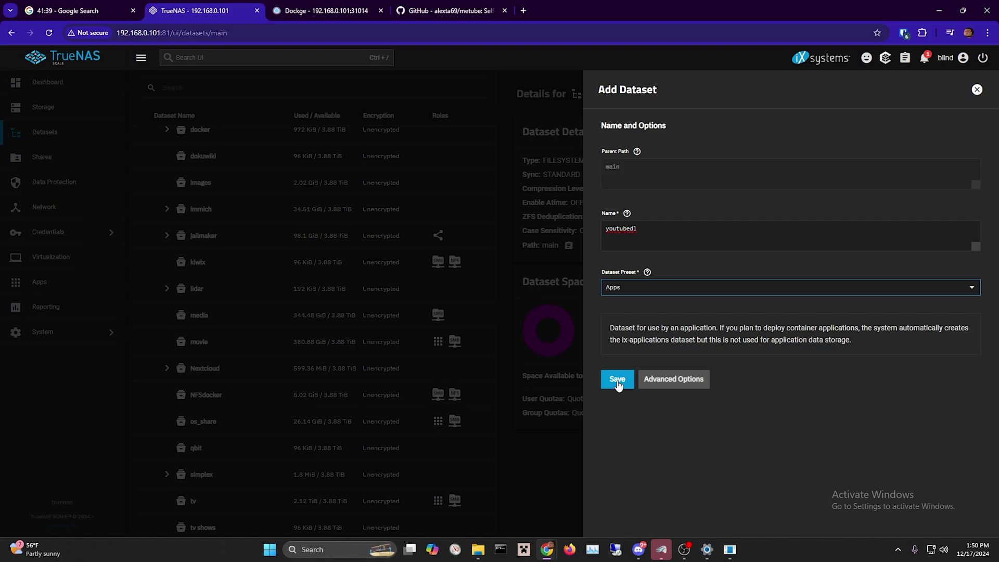
left_click(617, 380)
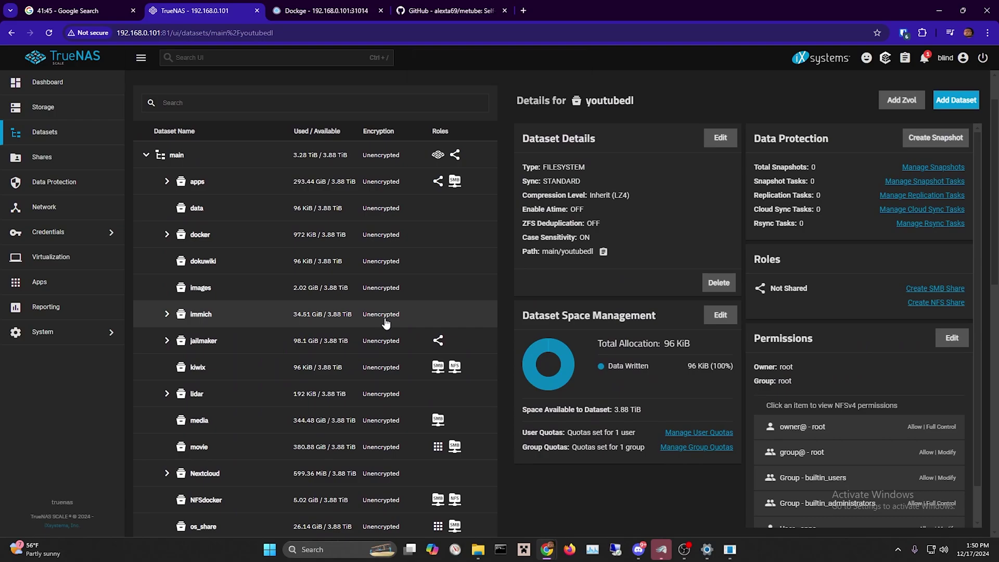
Compare the Youtube-dl and youtubedl datasets' details and permissions, ending on youtubedl.
scroll(385, 323, "down", 5)
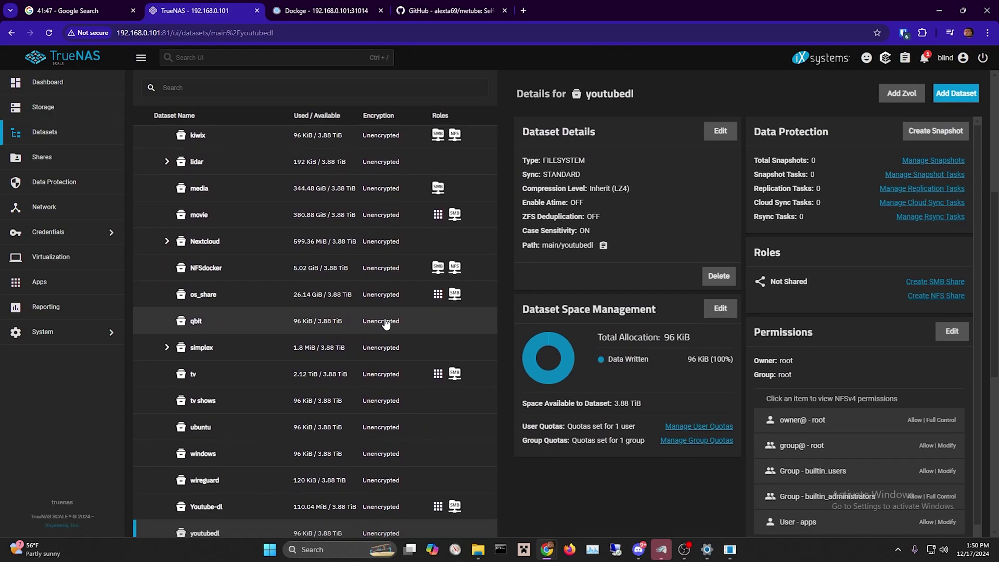
scroll(385, 323, "down", 2)
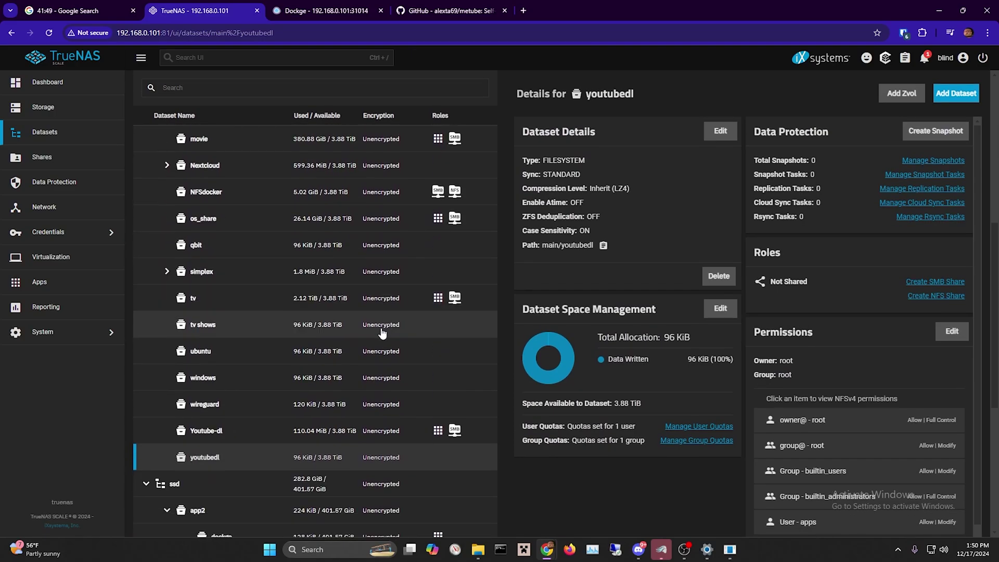
left_click(291, 441)
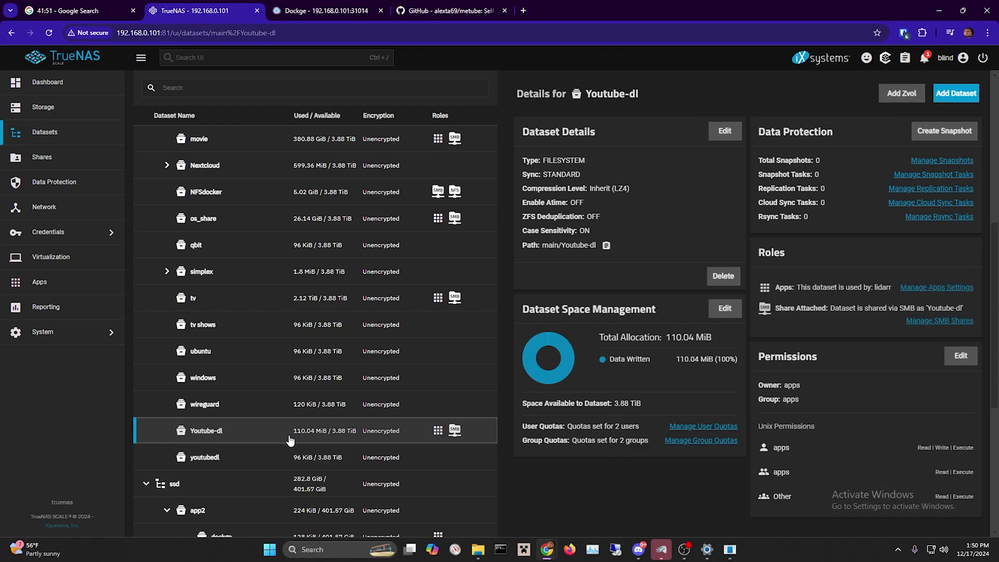
left_click(268, 458)
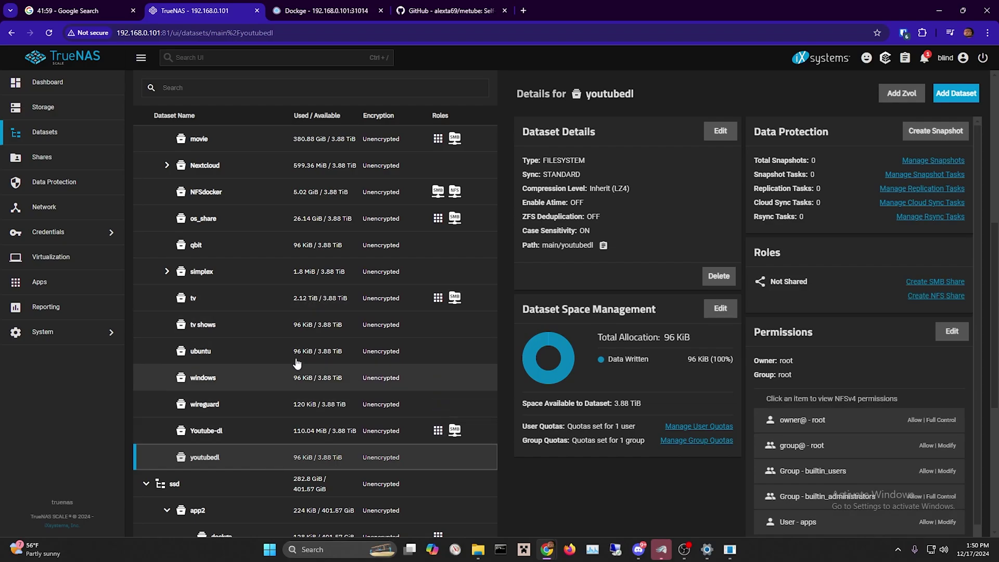
left_click(315, 434)
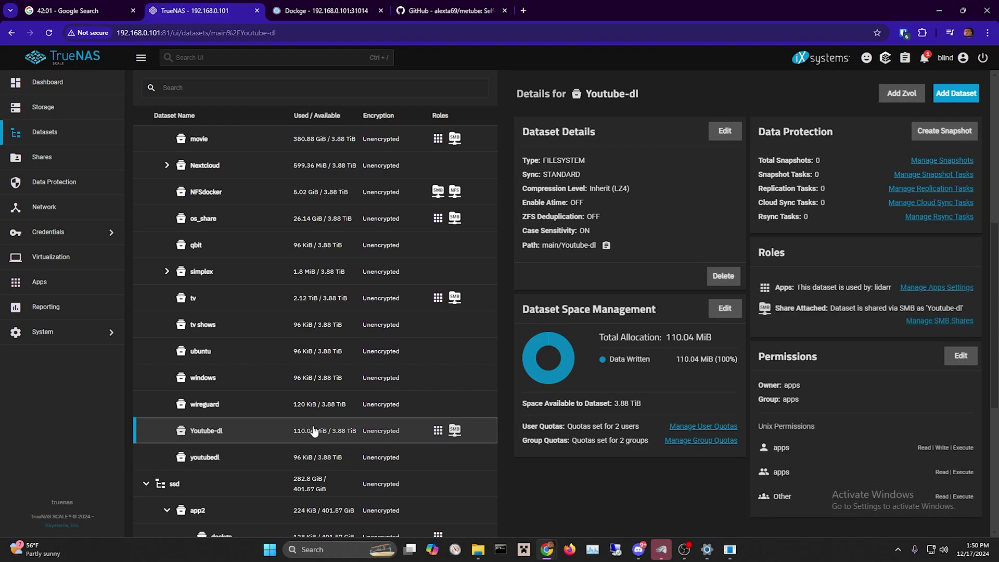
left_click(297, 461)
Open youtubedl's ACL editor and set both owner and owner group to apps.
left_click(952, 331)
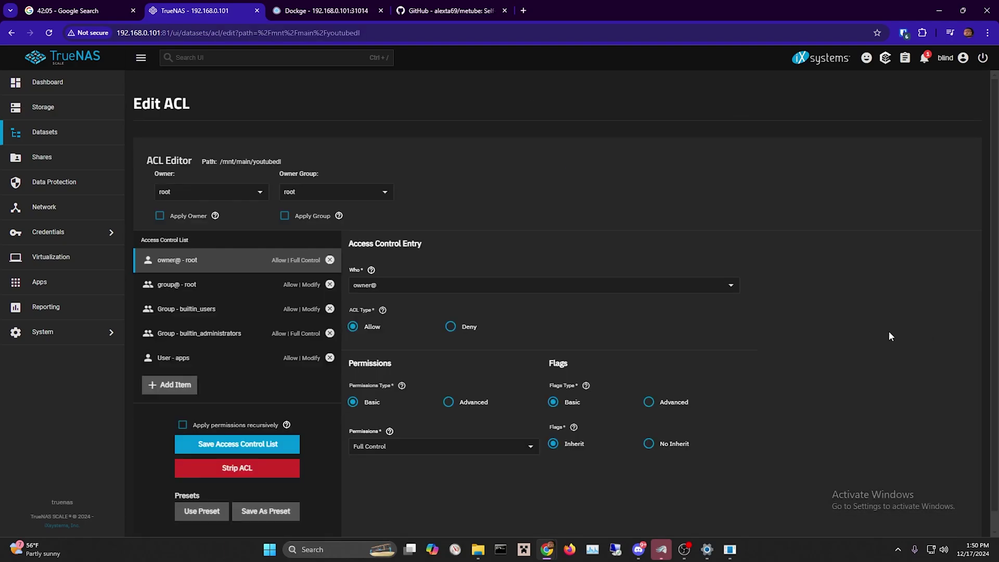
left_click(232, 191)
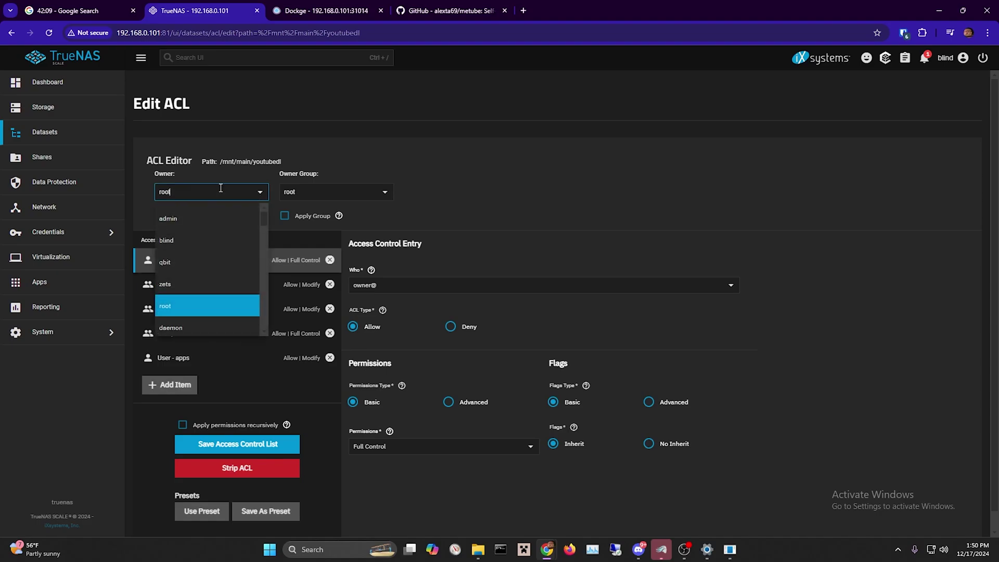
key("BackSpace")
key("BackSpace")
key("BackSpace")
key("BackSpace")
type("app")
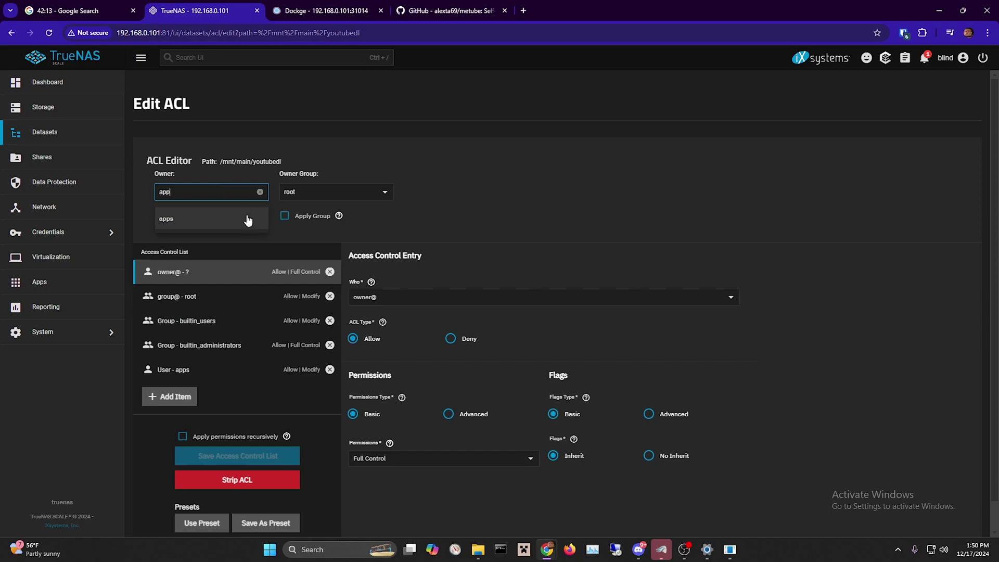
left_click(245, 218)
left_click(336, 195)
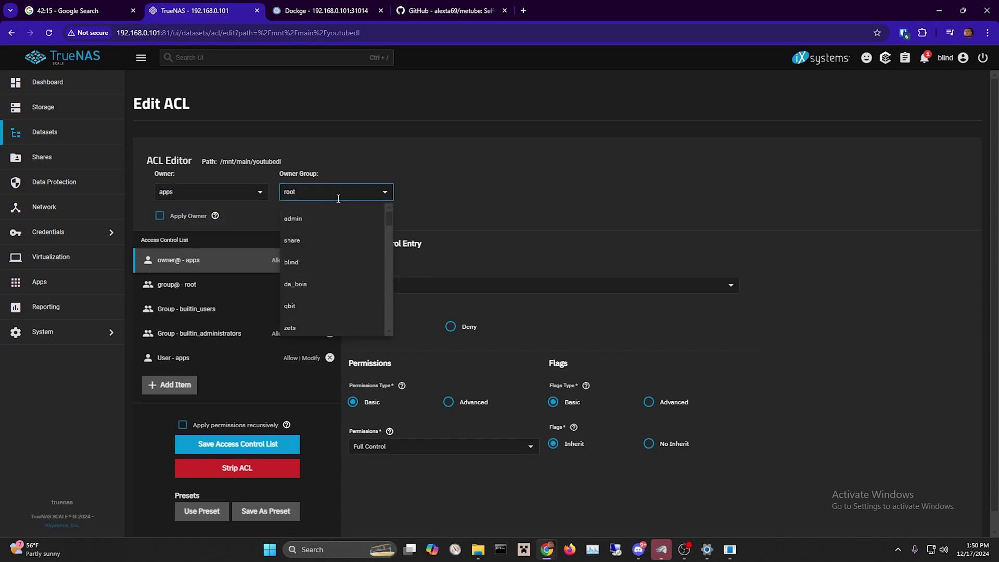
key("BackSpace")
key("BackSpace")
key("BackSpace")
key("BackSpace")
type("apps")
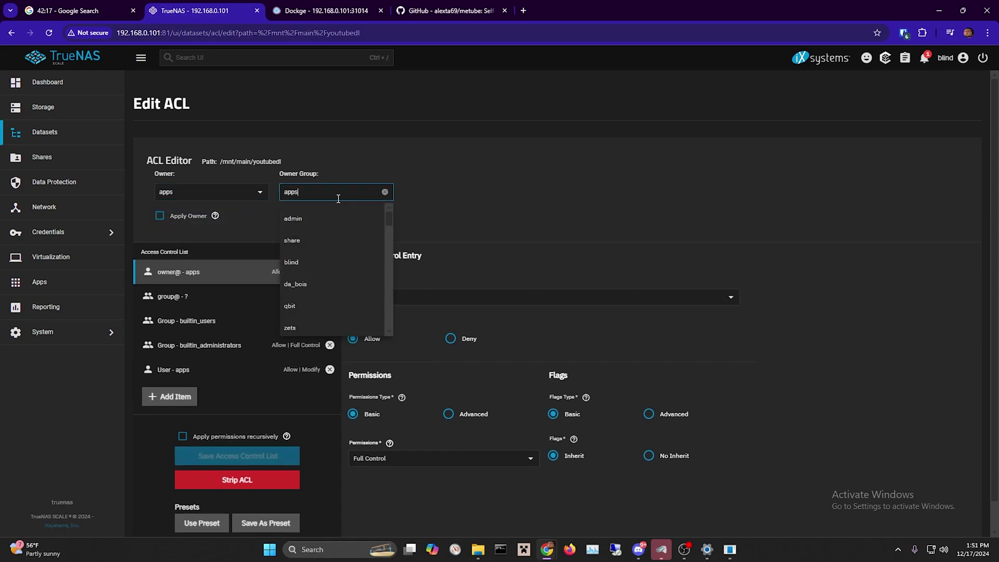
left_click(336, 216)
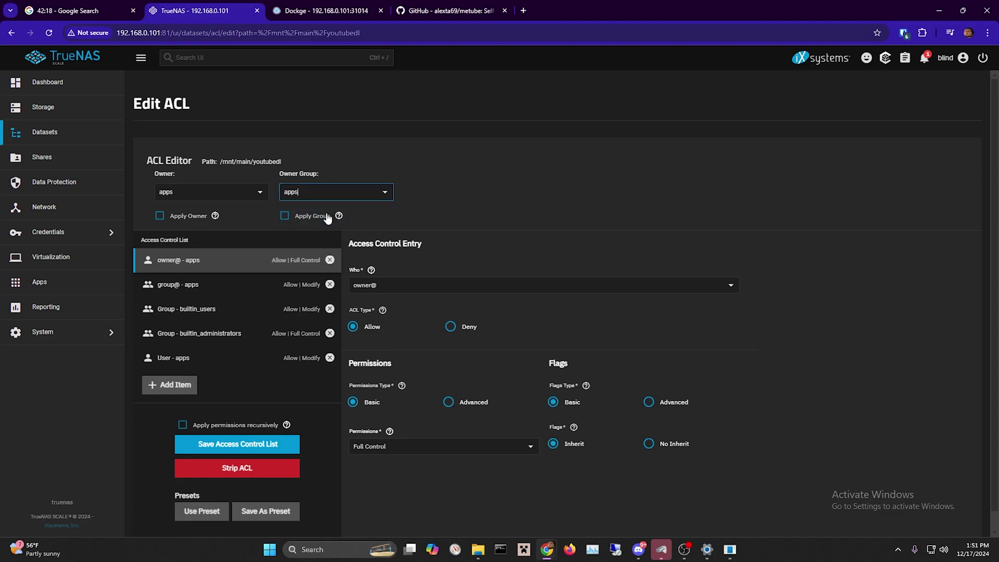
Change the owner to the personal user account and the group to share, then save.
left_click(263, 201)
left_click(218, 240)
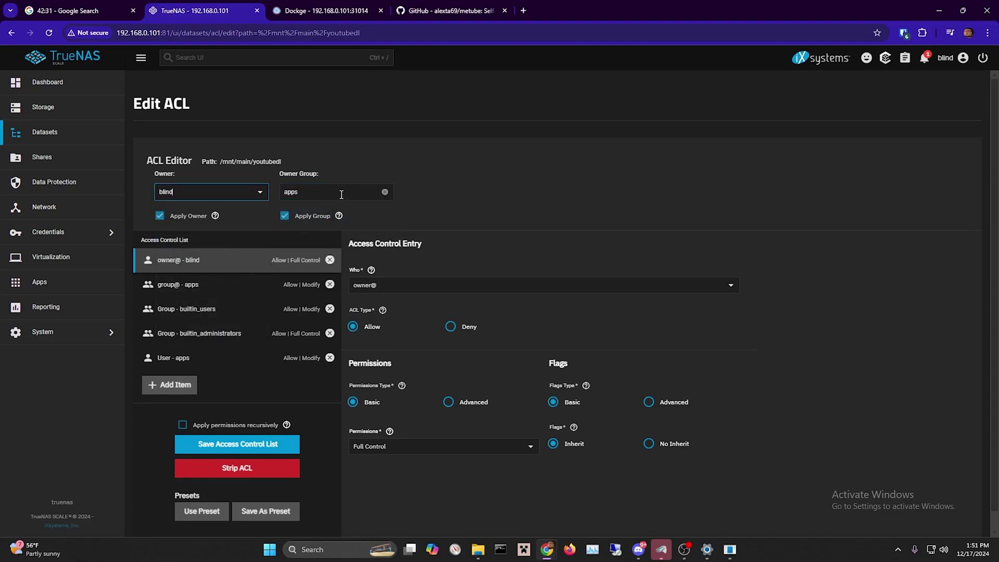
left_click(341, 195)
left_click(328, 244)
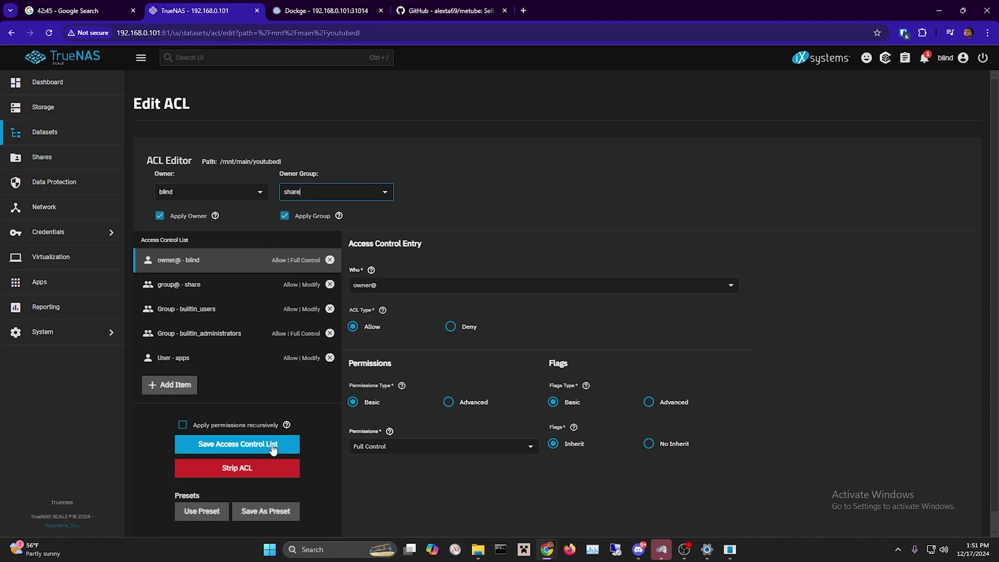
left_click(284, 446)
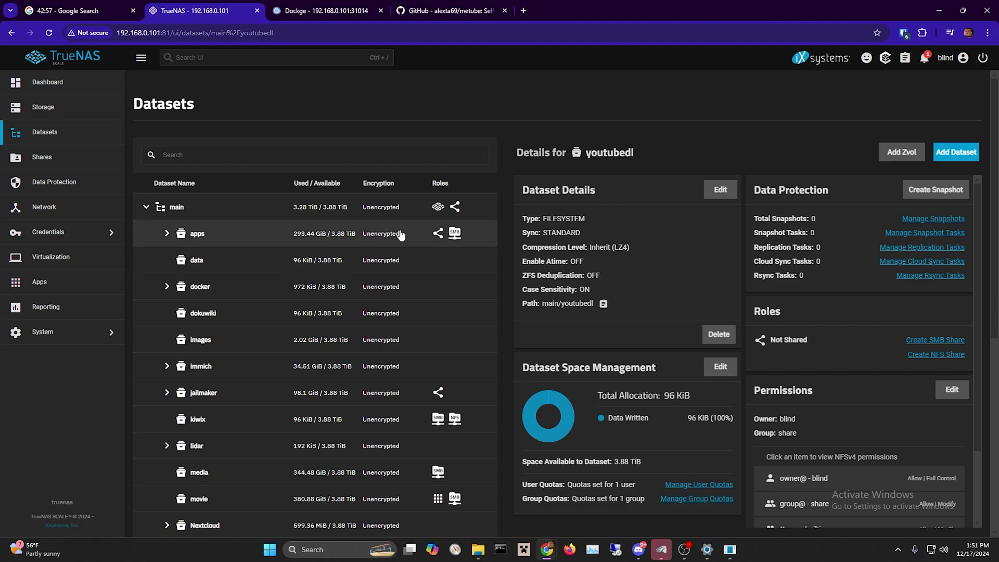
Open the dockge2 app's web UI from the TrueNAS installed apps page.
left_click(20, 282)
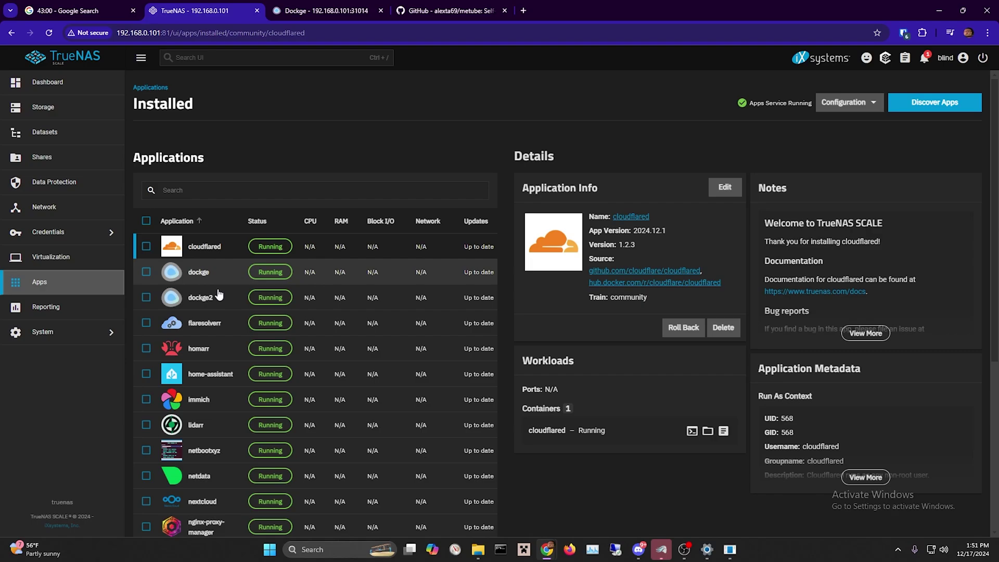
left_click(260, 297)
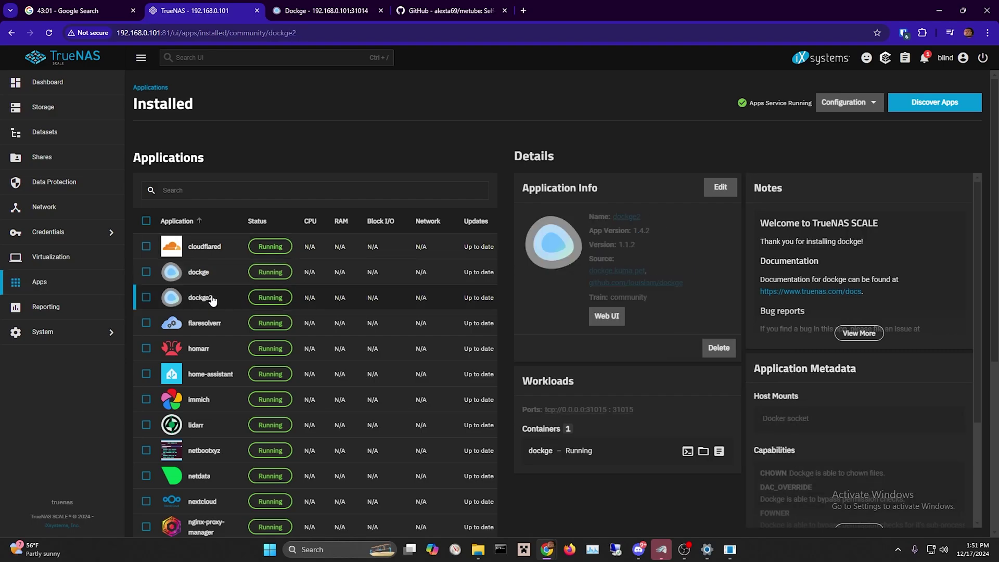
left_click(603, 316)
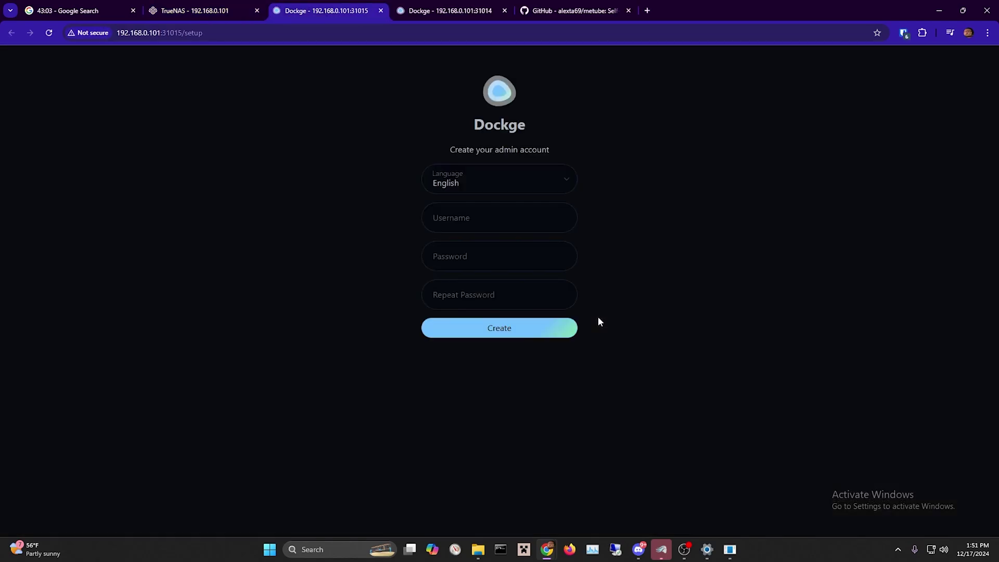
Create the Dockge admin account, dismiss the browser password prompts, and start a new compose stack.
left_click(476, 217)
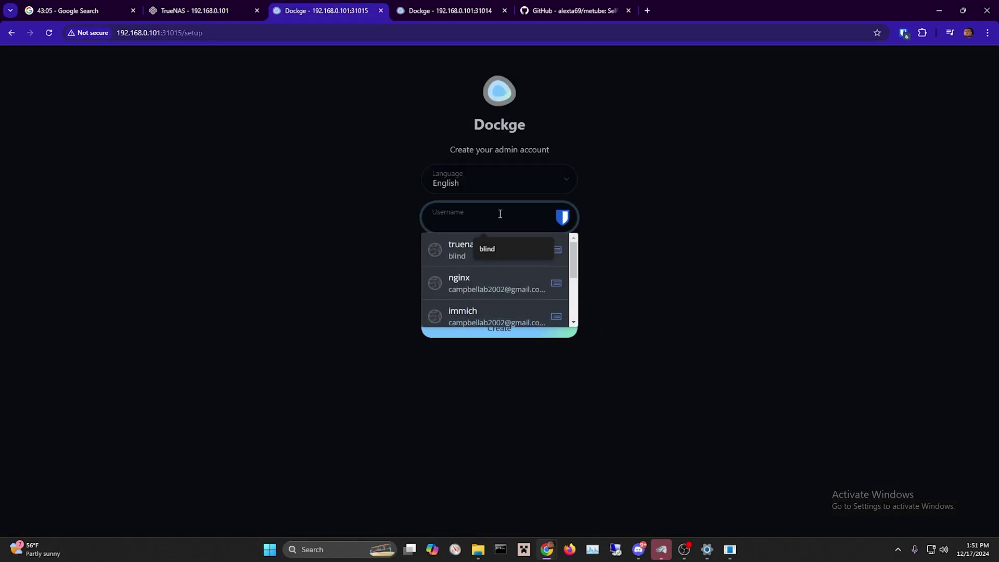
type("ab")
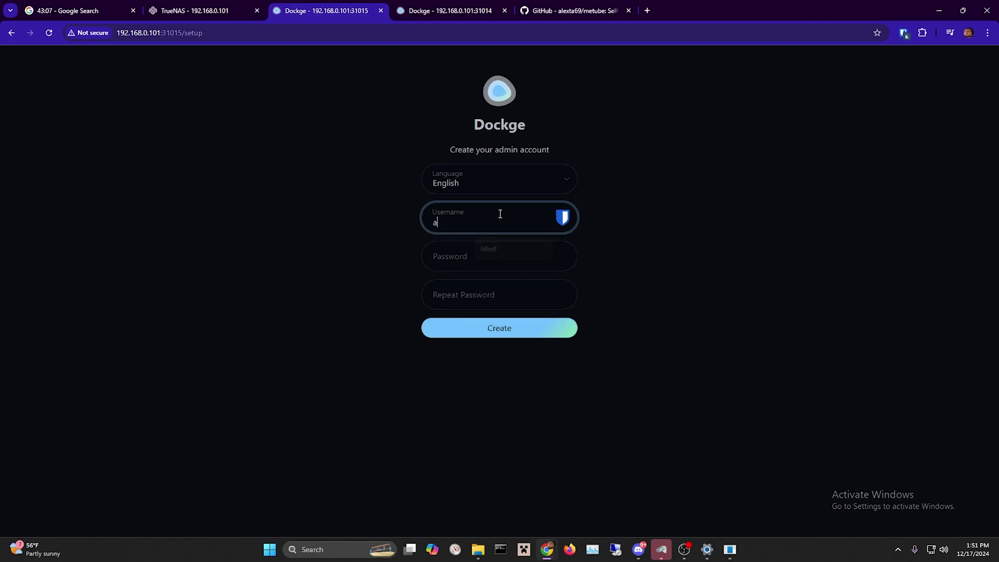
type("dmn")
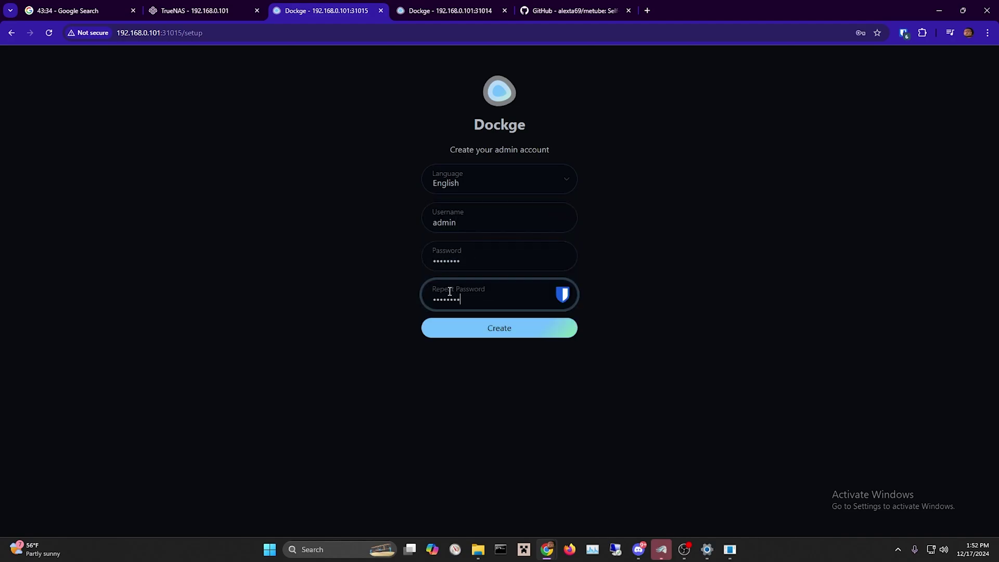
key("Return")
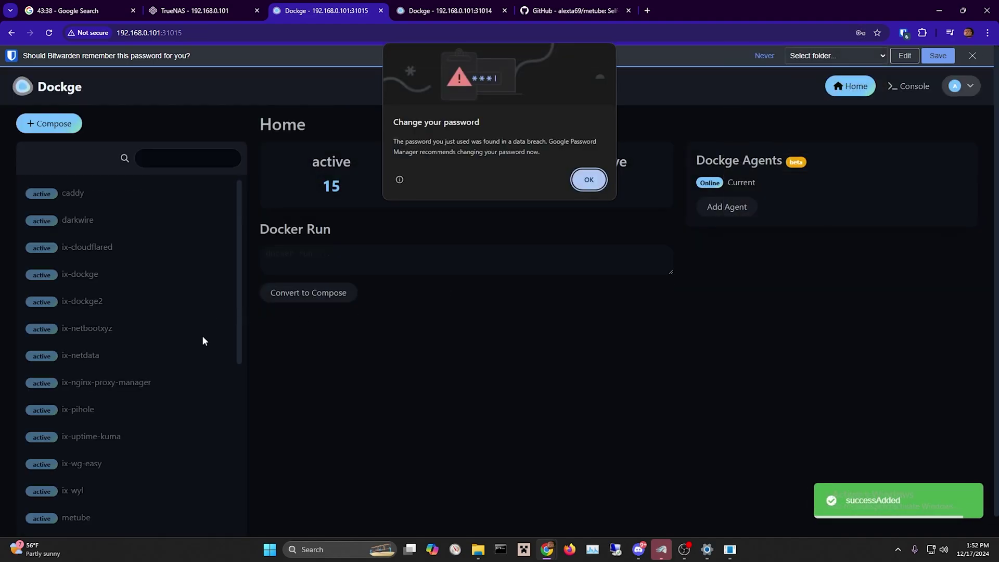
left_click(588, 181)
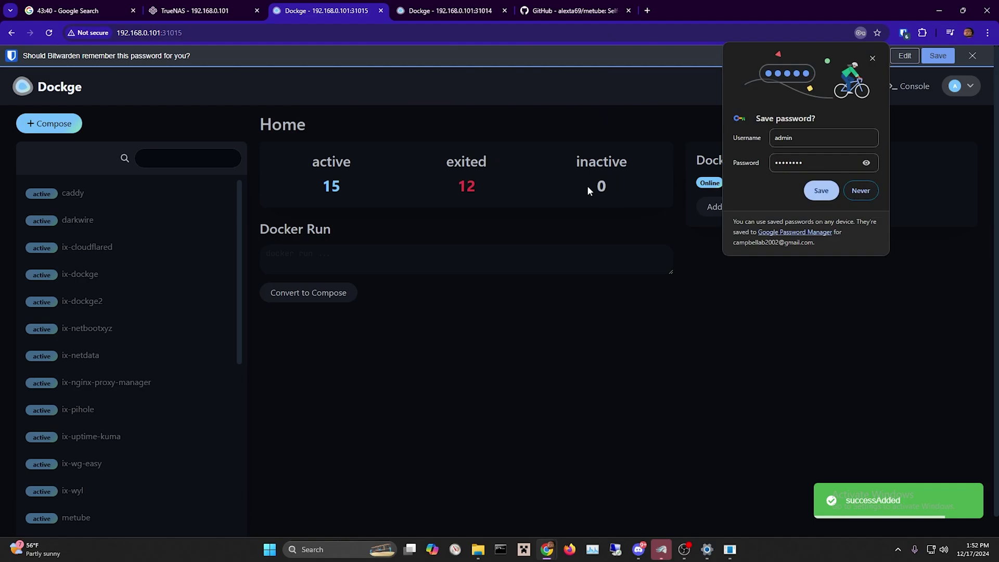
left_click(861, 191)
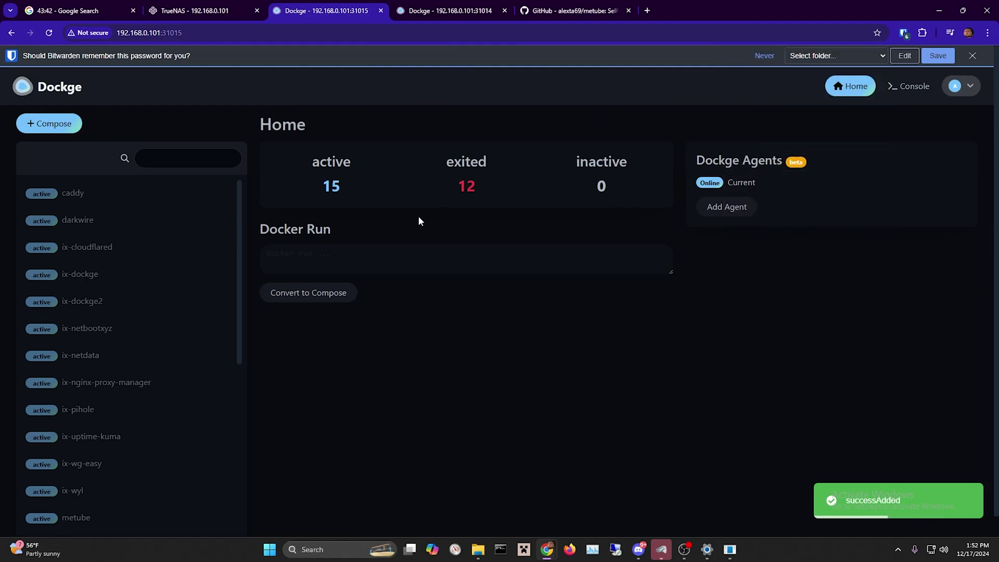
scroll(139, 241, "down", 2)
scroll(172, 272, "down", 5)
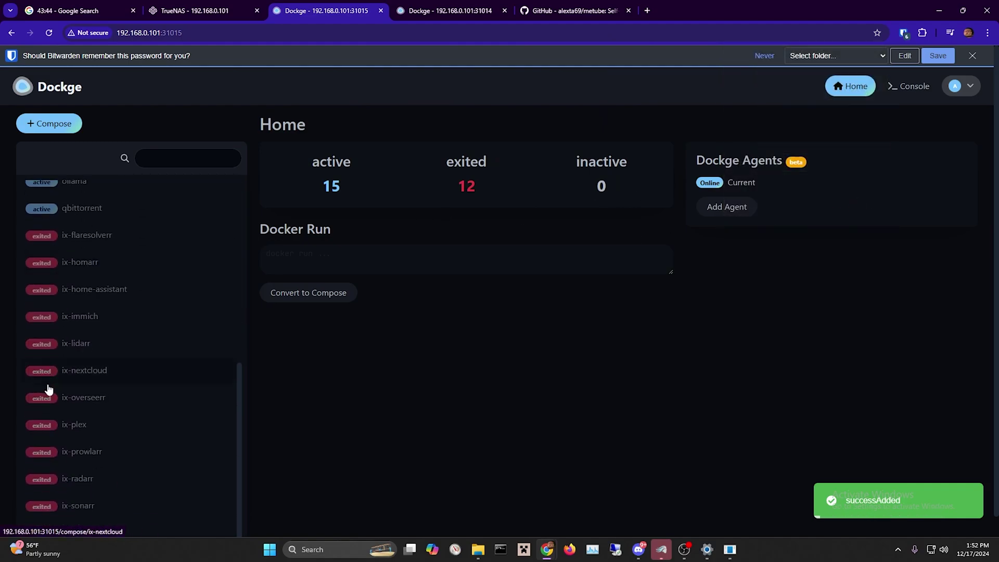
scroll(84, 422, "up", 3)
scroll(88, 447, "up", 4)
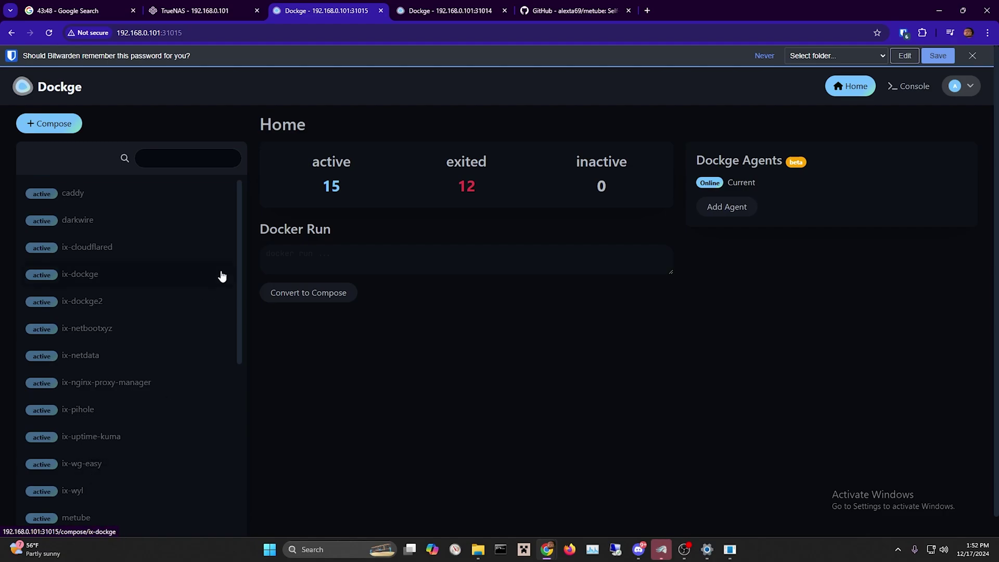
left_click(57, 136)
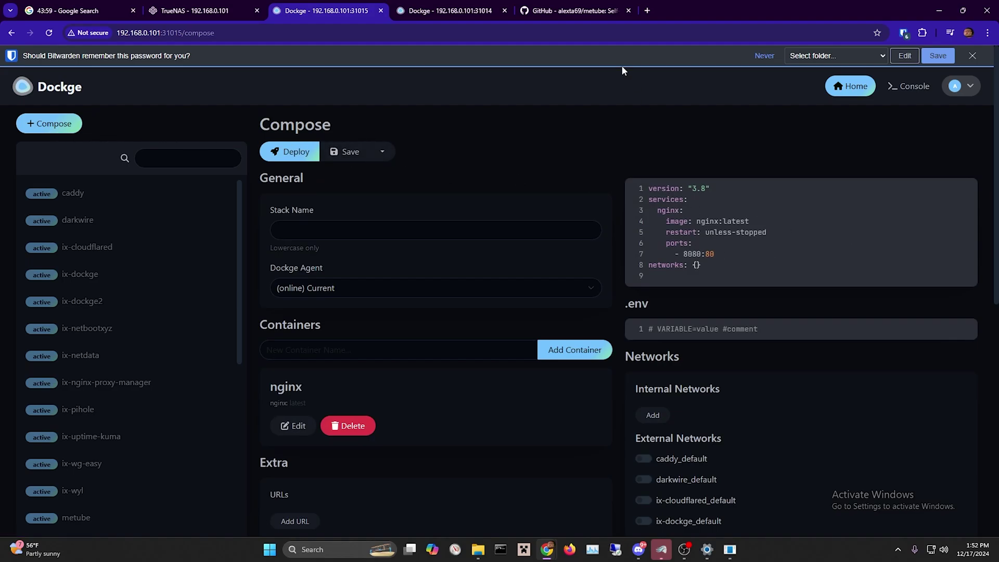
Copy the 'Run using docker-compose' example from the metube GitHub README.
left_click(575, 13)
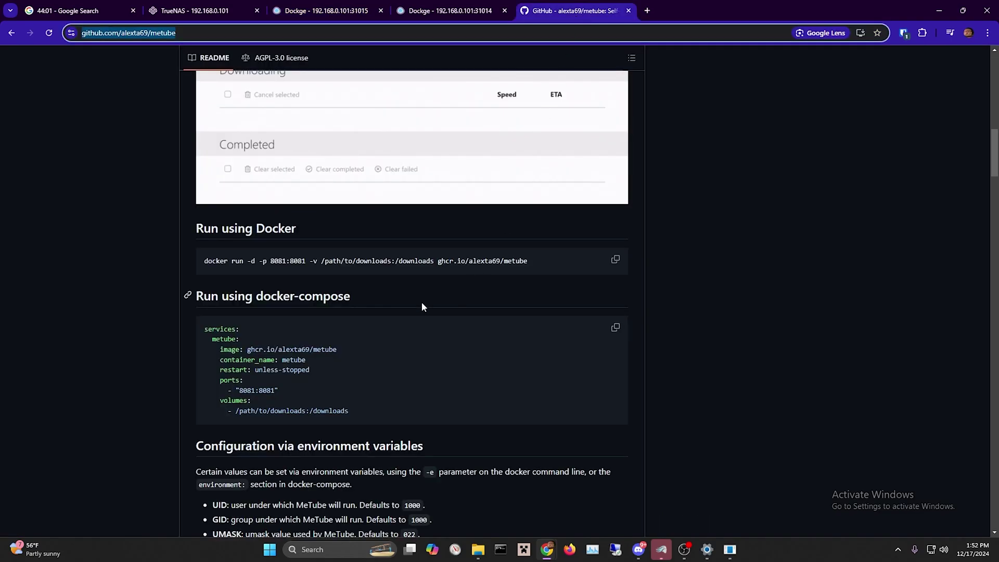
left_click(614, 328)
scroll(495, 354, "up", 15)
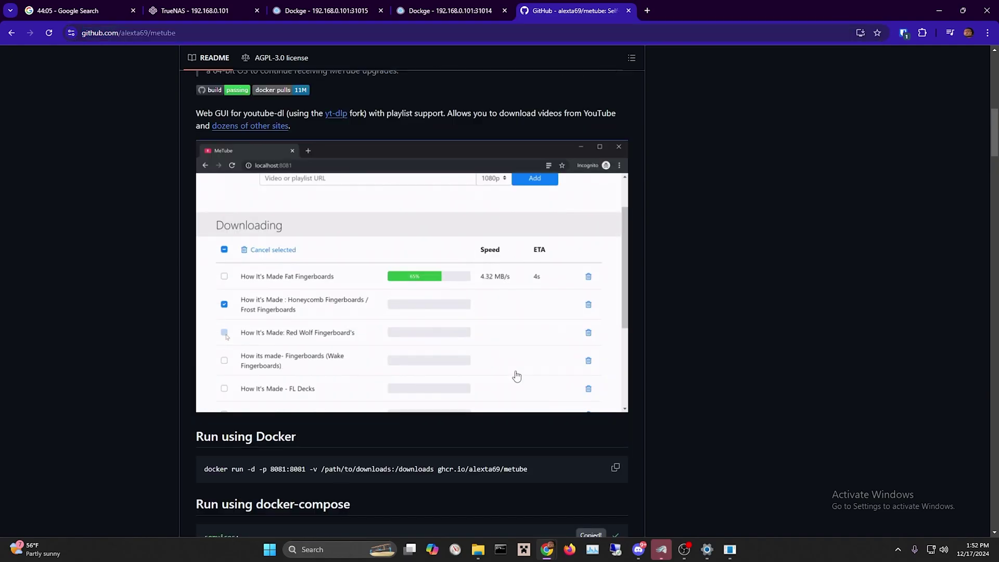
scroll(515, 364, "down", 20)
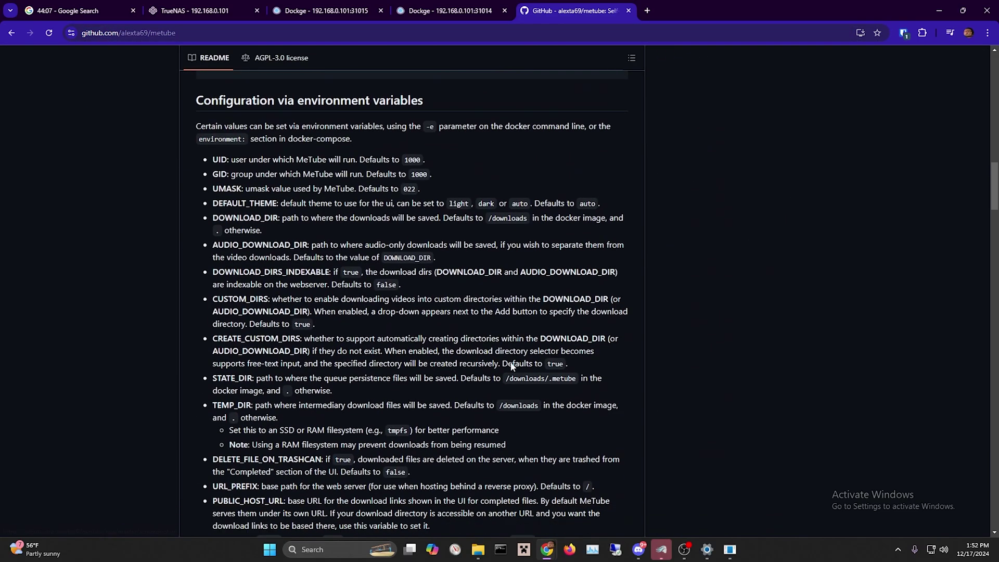
scroll(510, 361, "up", 5)
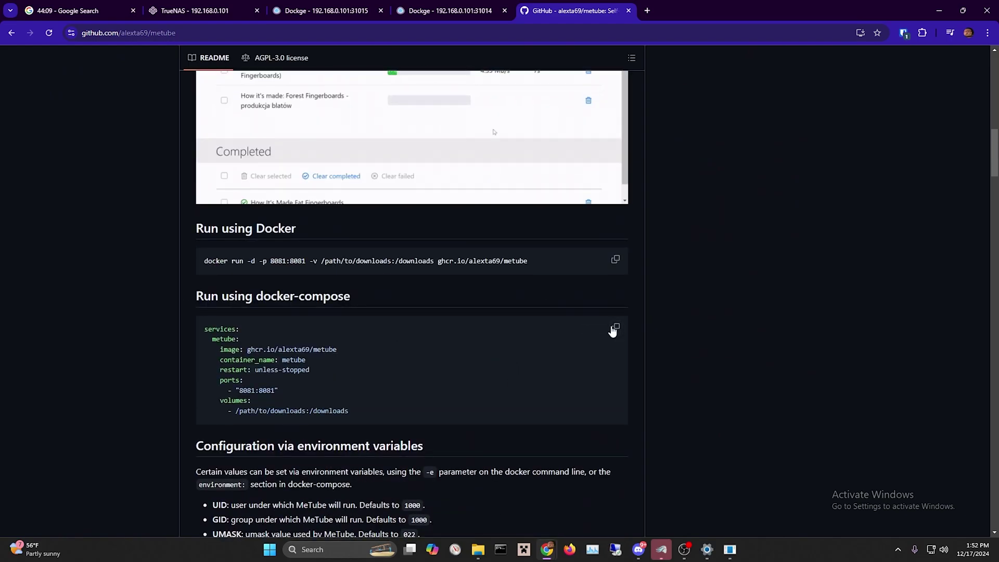
left_click(614, 328)
left_click(446, 10)
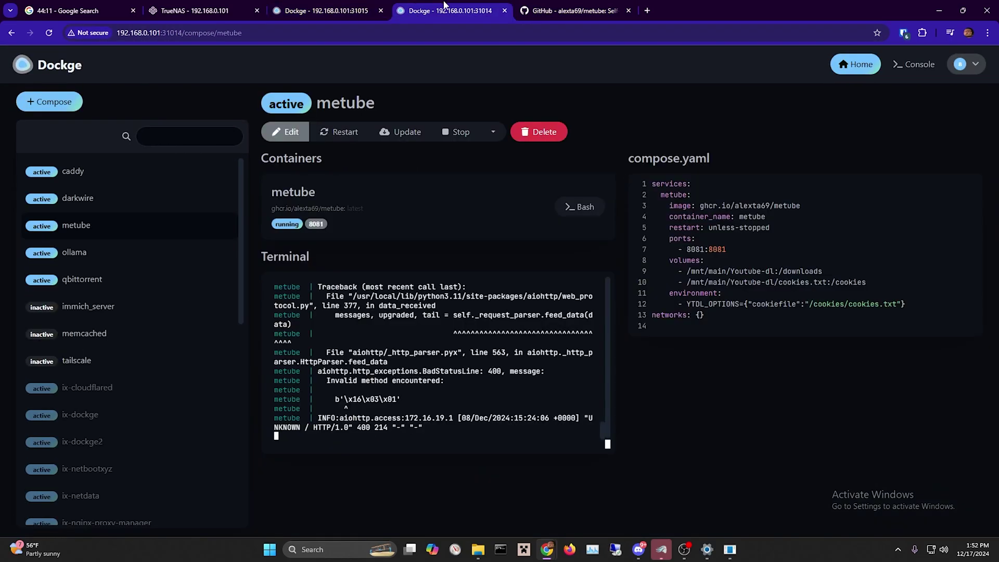
Replace the template nginx compose with the pasted metube compose.
left_click(320, 11)
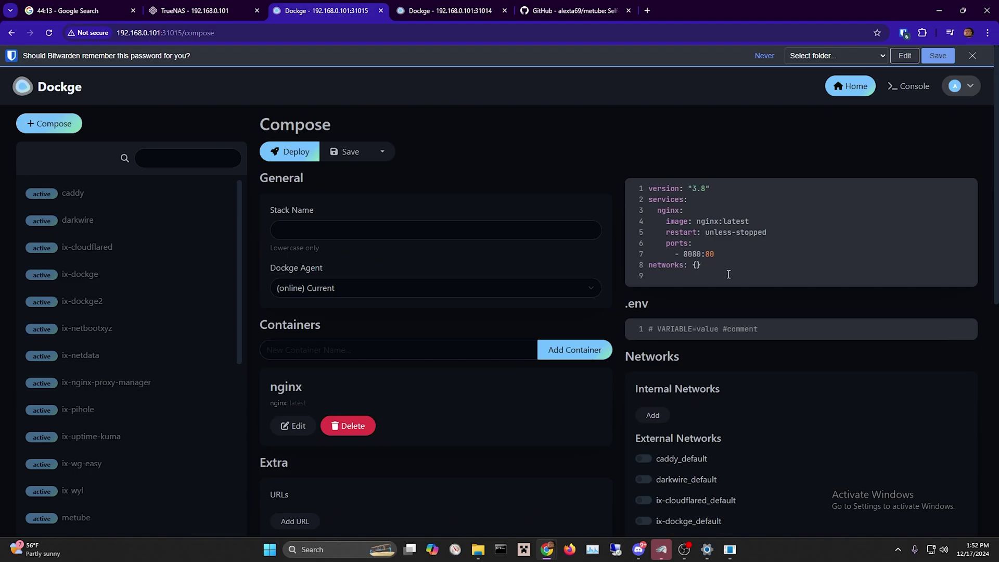
left_click_drag(729, 274, 625, 163)
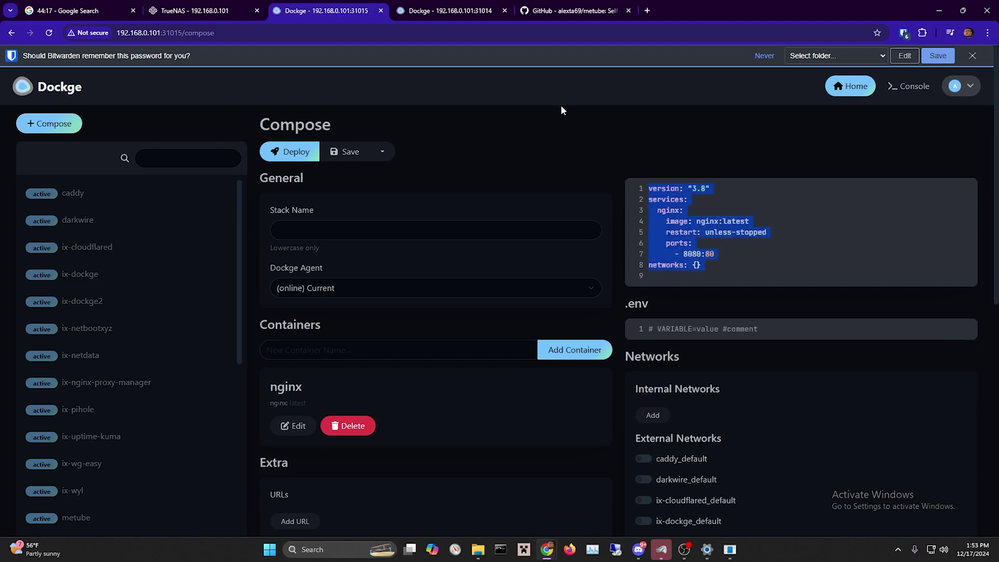
key("ctrl+v")
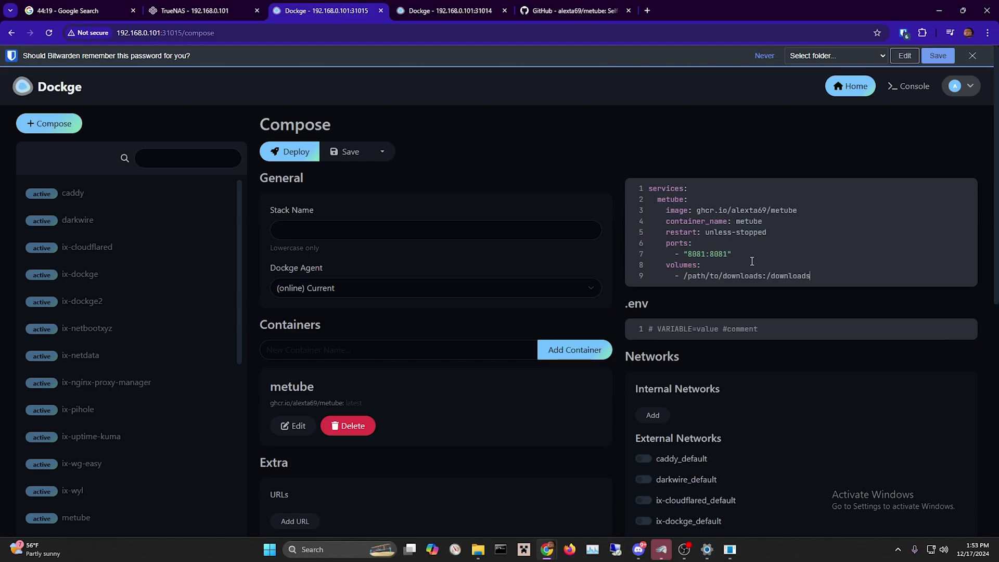
left_click_drag(193, 11, 105, 551)
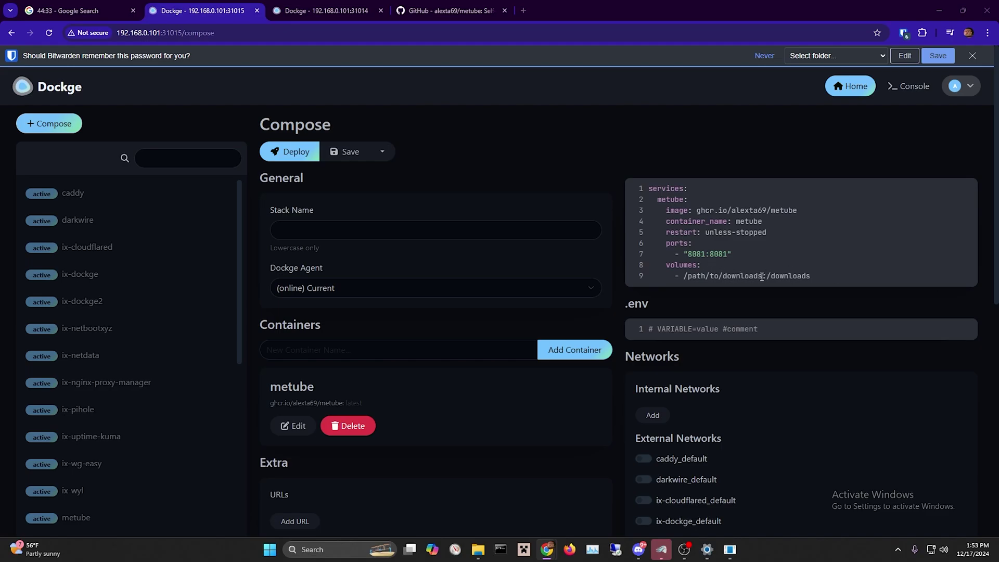
Change the downloads host path from path/to/downloads to /mnt/main/youtubedl.
left_click_drag(762, 277, 686, 273)
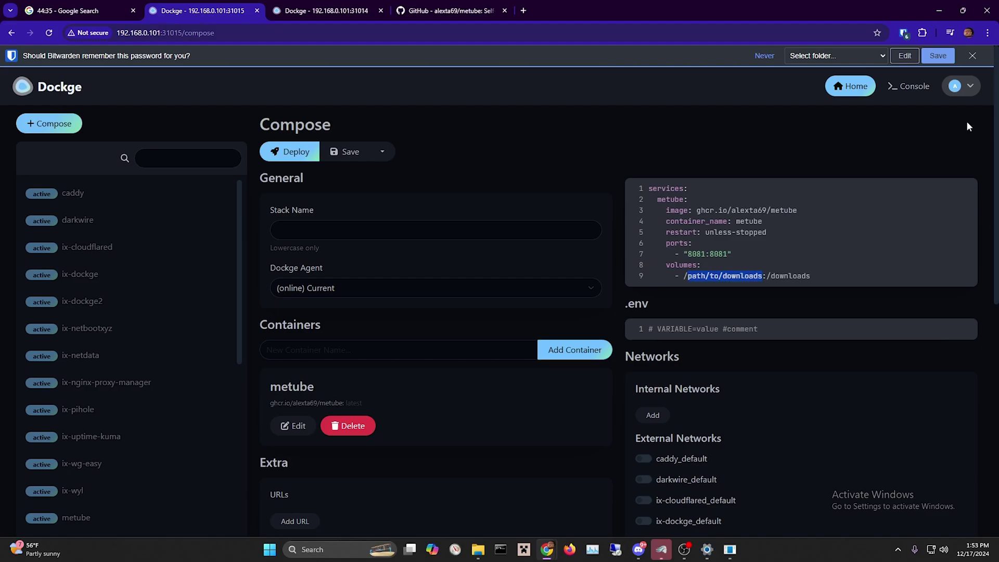
key("BackSpace")
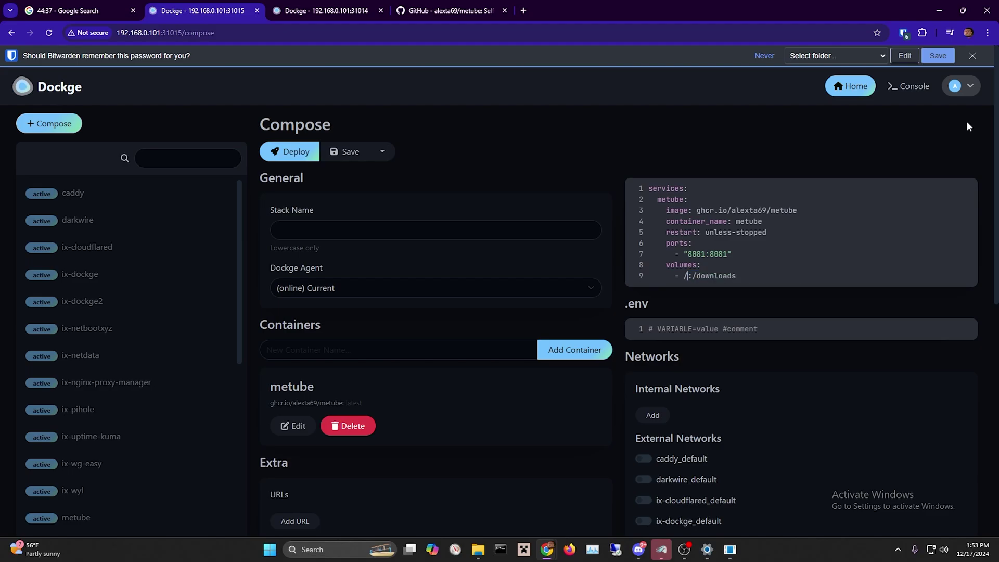
type("mnt/main/youtubedl")
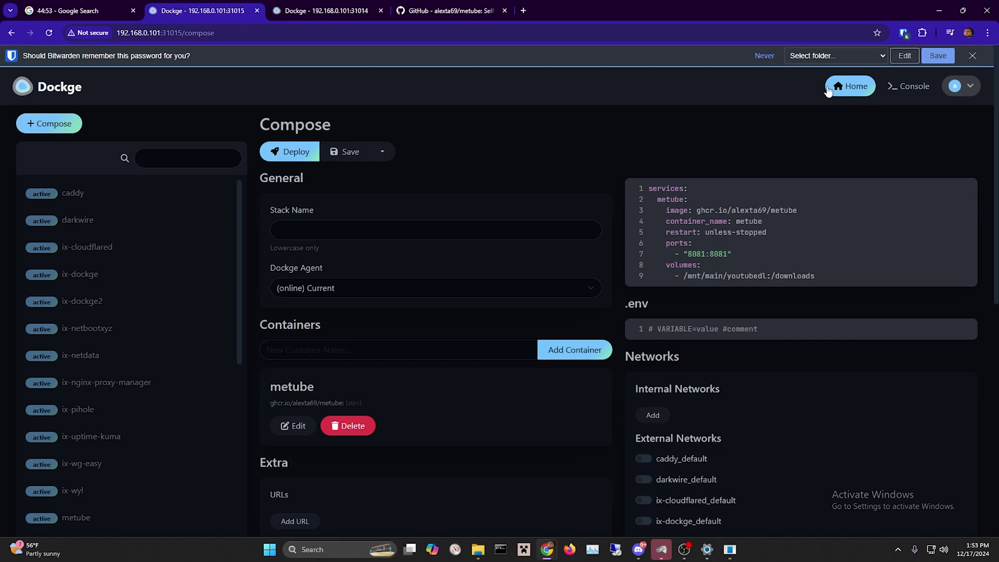
Deploy the metube stack and open a fresh browser tab.
left_click(290, 155)
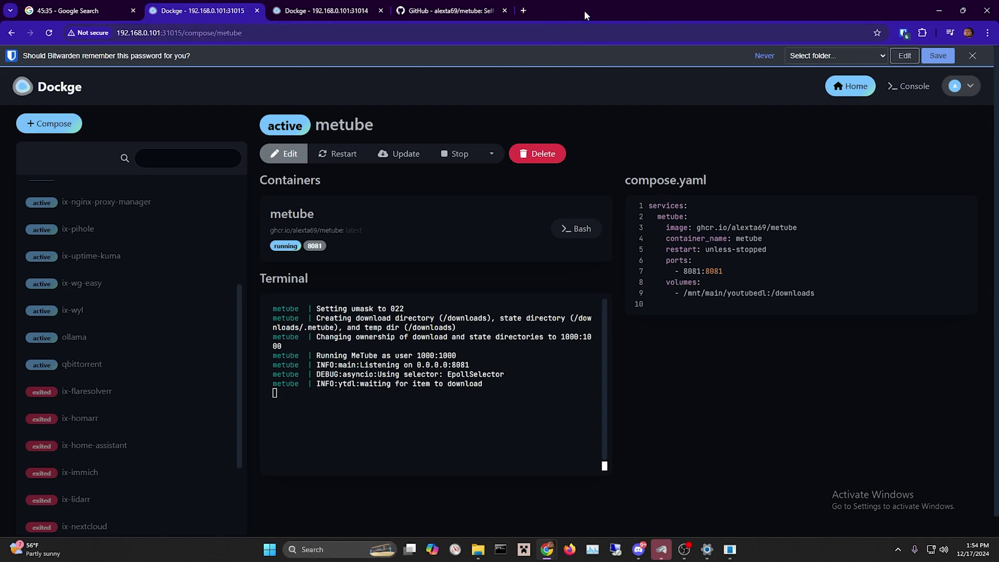
left_click(523, 10)
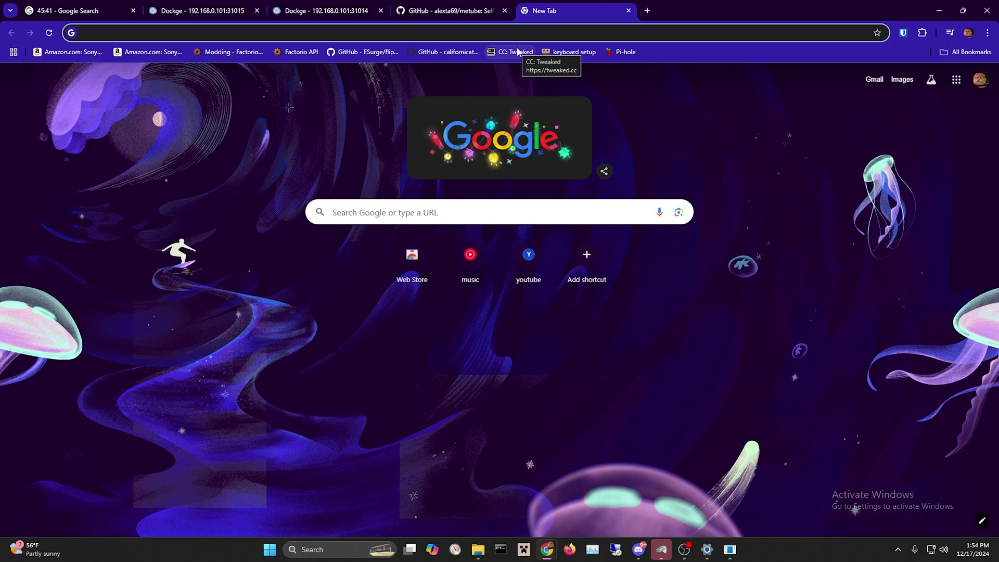
Go to 192.168.0.101:8081 to open the MeTube page.
type("192.1")
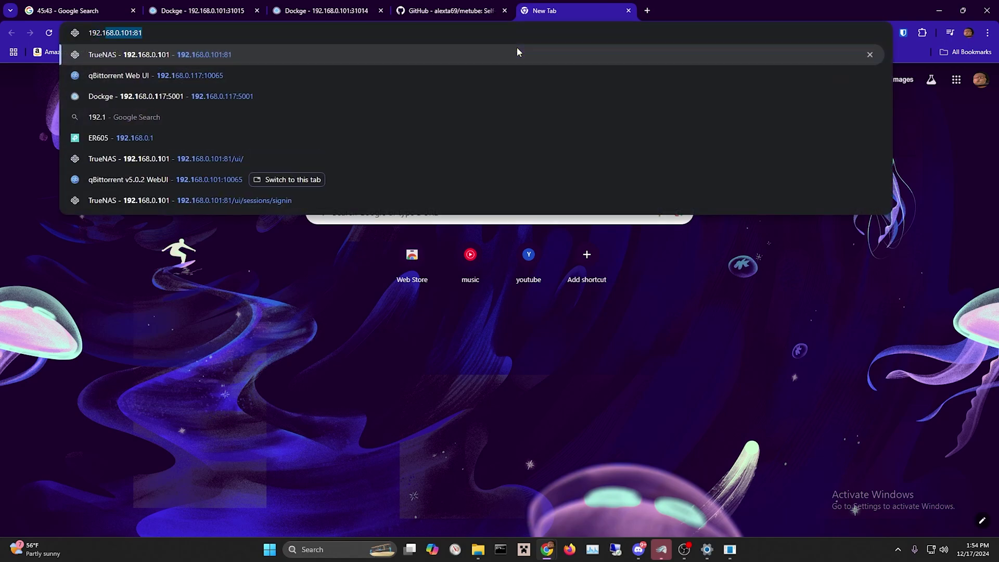
type("68")
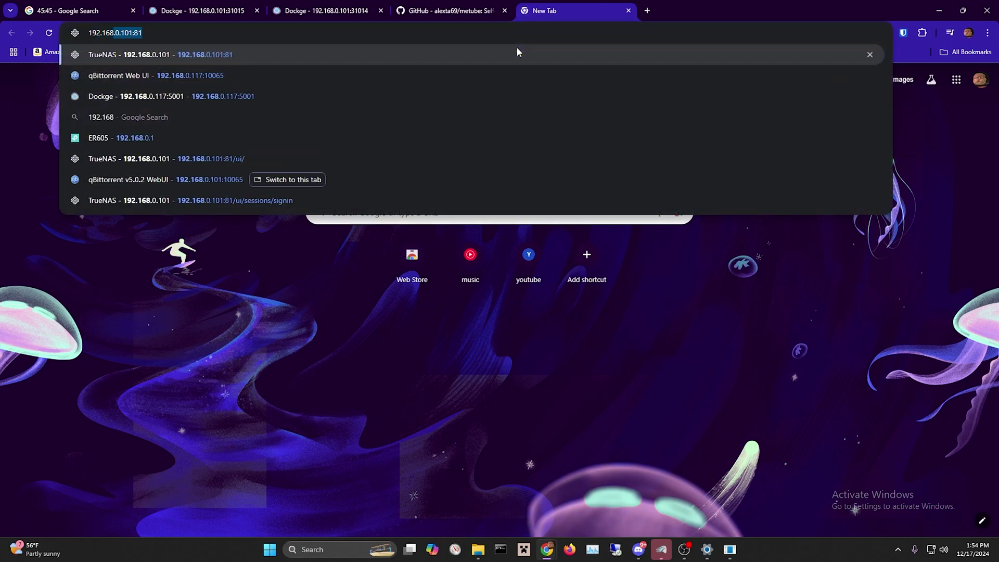
type(".0.")
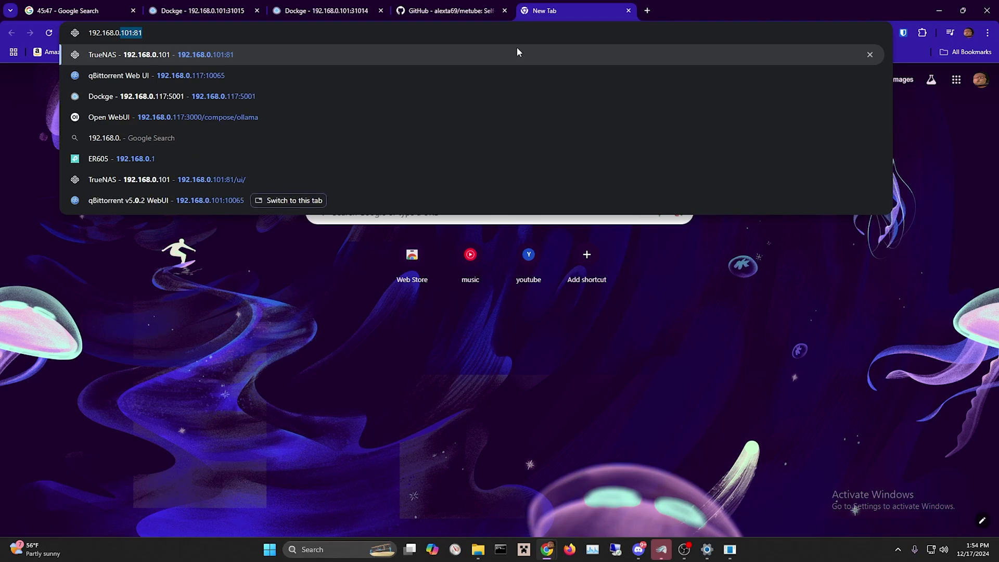
type("101:")
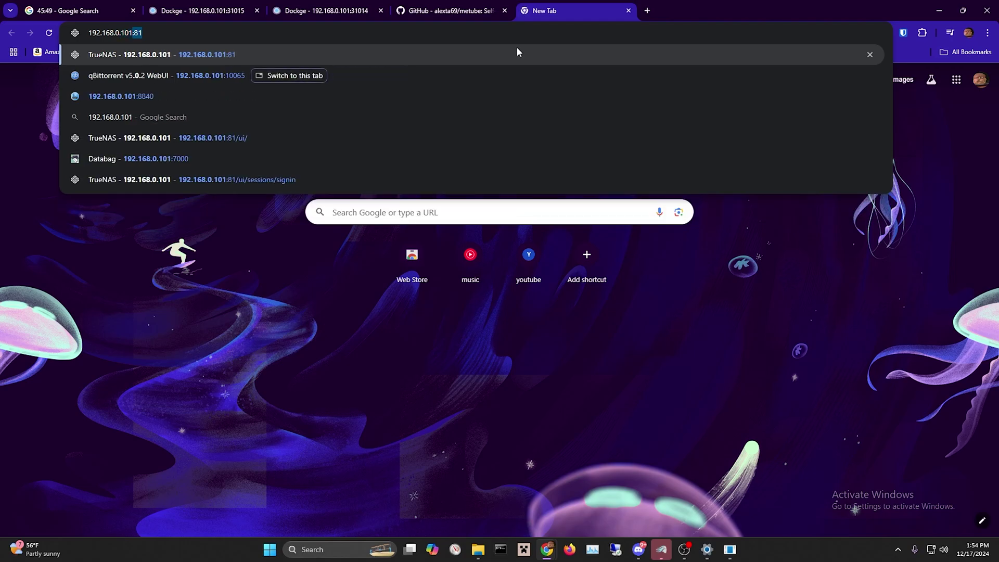
type("8081")
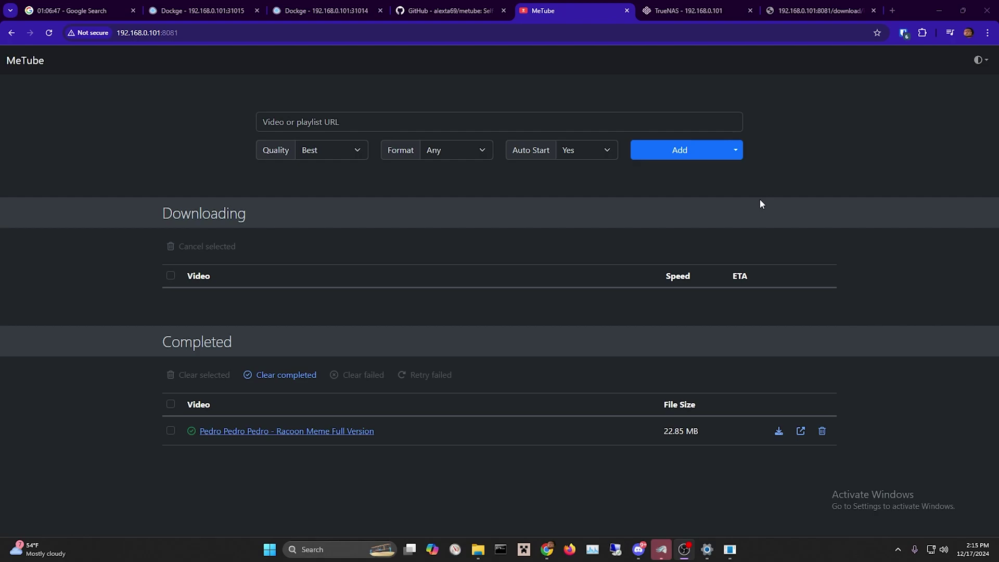
Paste the YouTube video link into MeTube's URL field and add it for download.
left_click(523, 123)
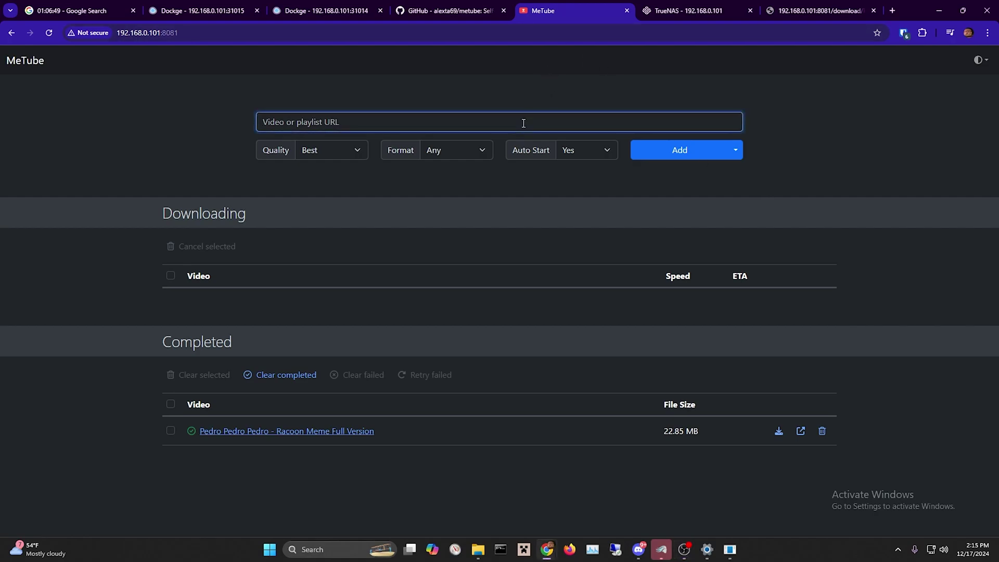
key("ctrl+v")
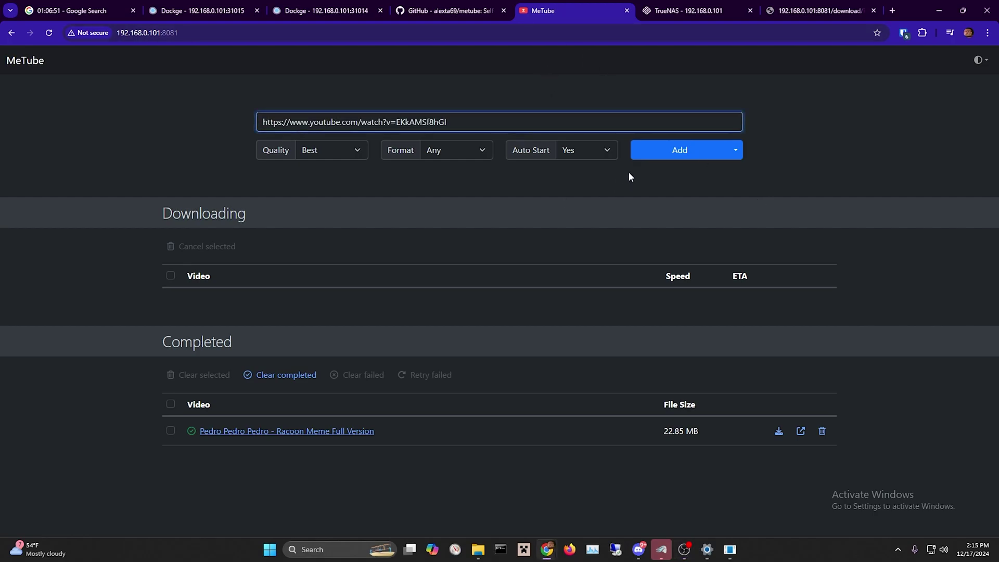
left_click(652, 152)
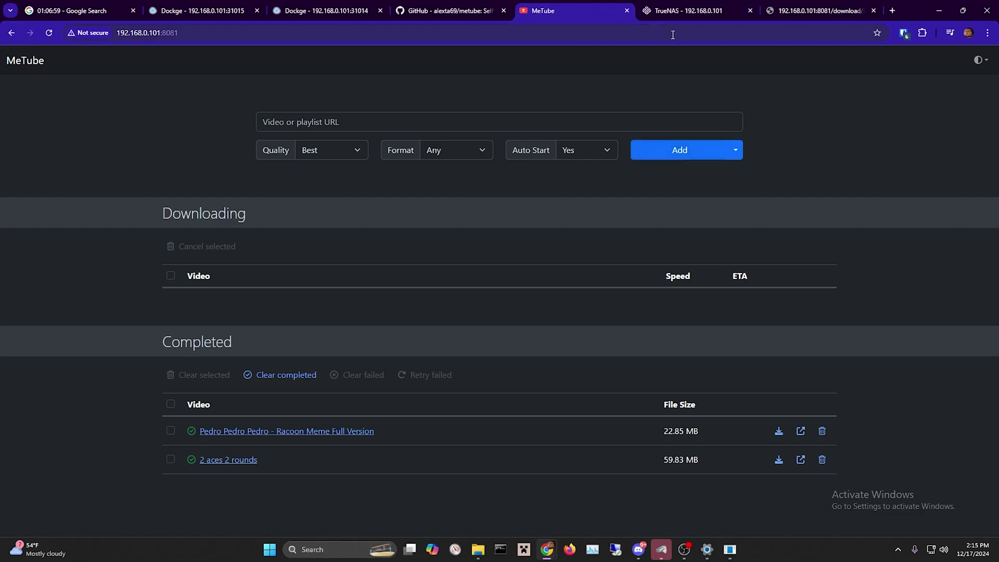
Start an SMB share for /mnt/main/youtubedl, find the name already exists, and discard the form.
left_click(697, 14)
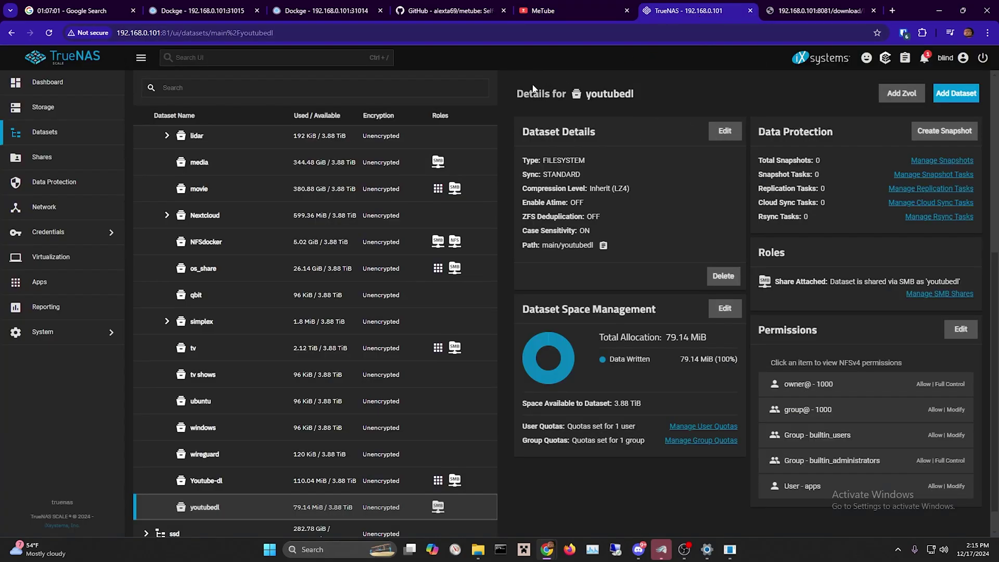
left_click(93, 164)
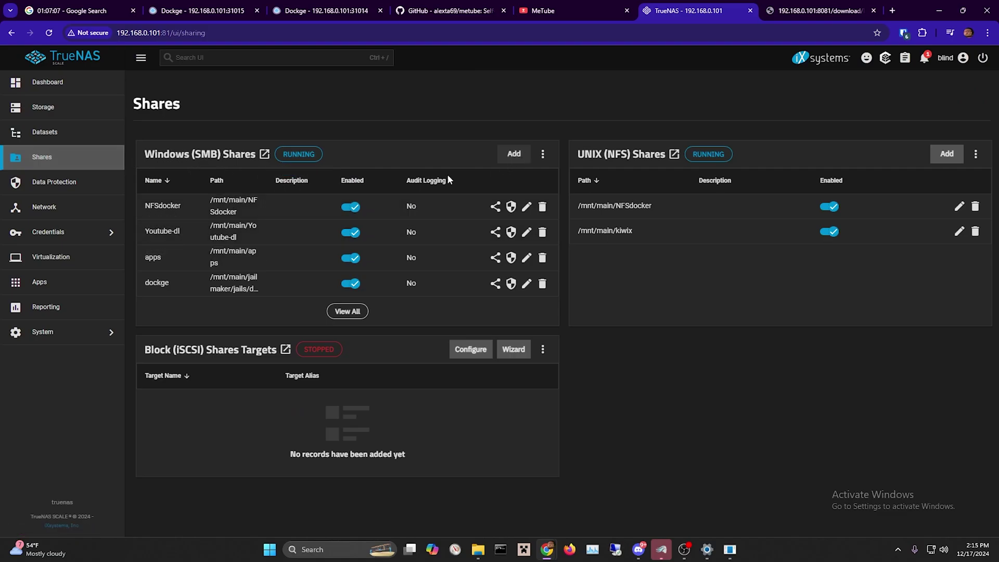
left_click(514, 154)
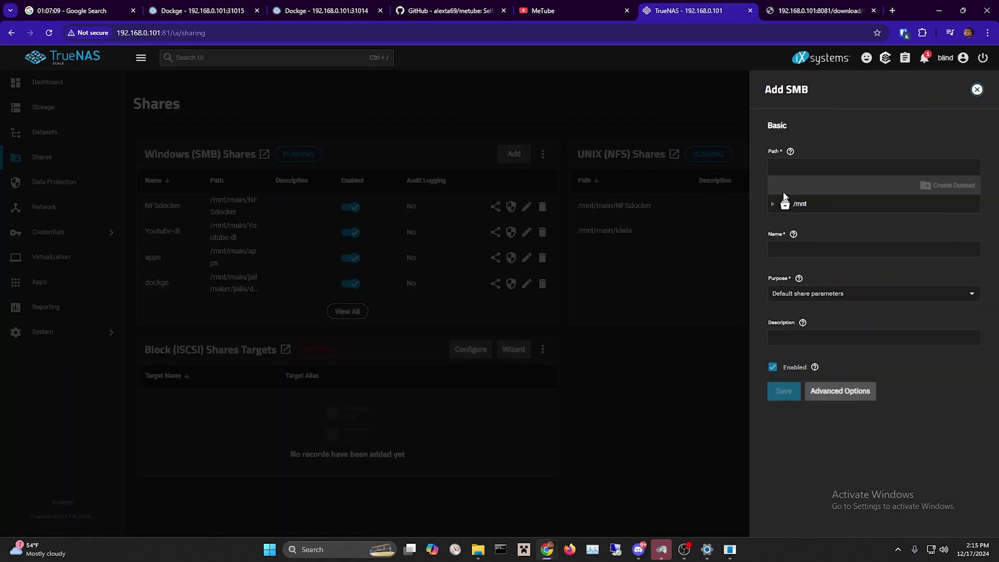
left_click(773, 204)
left_click(783, 220)
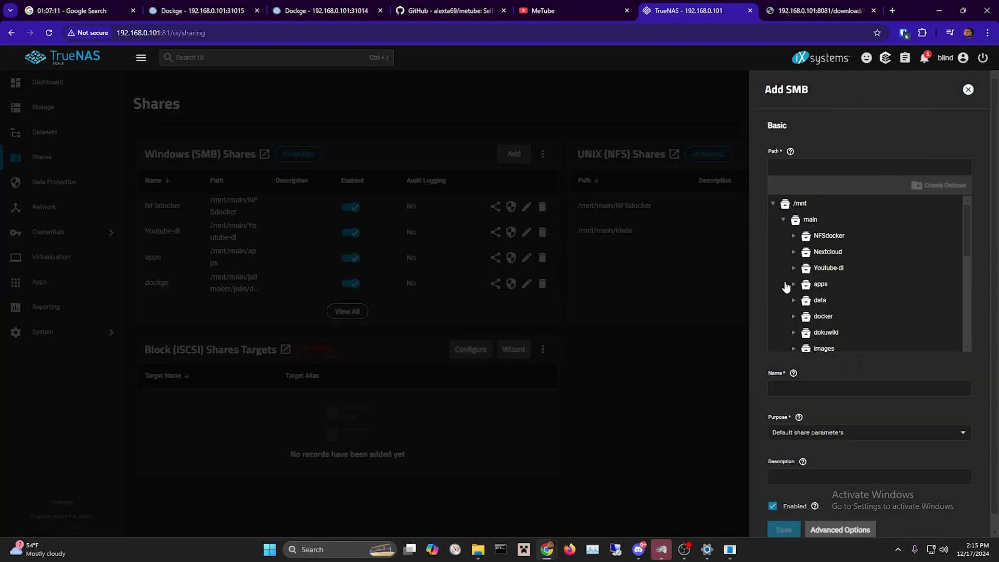
scroll(791, 291, "down", 8)
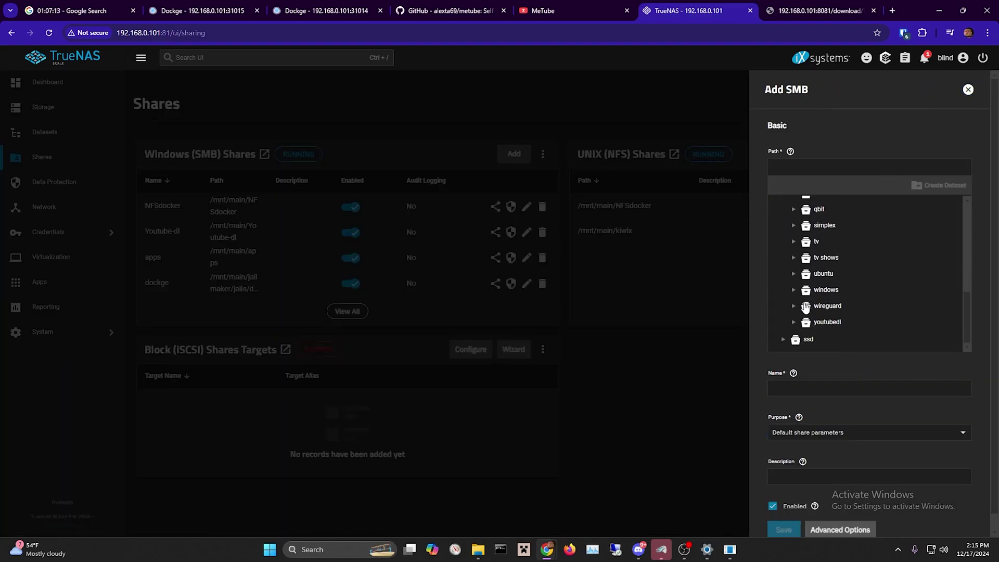
left_click(806, 323)
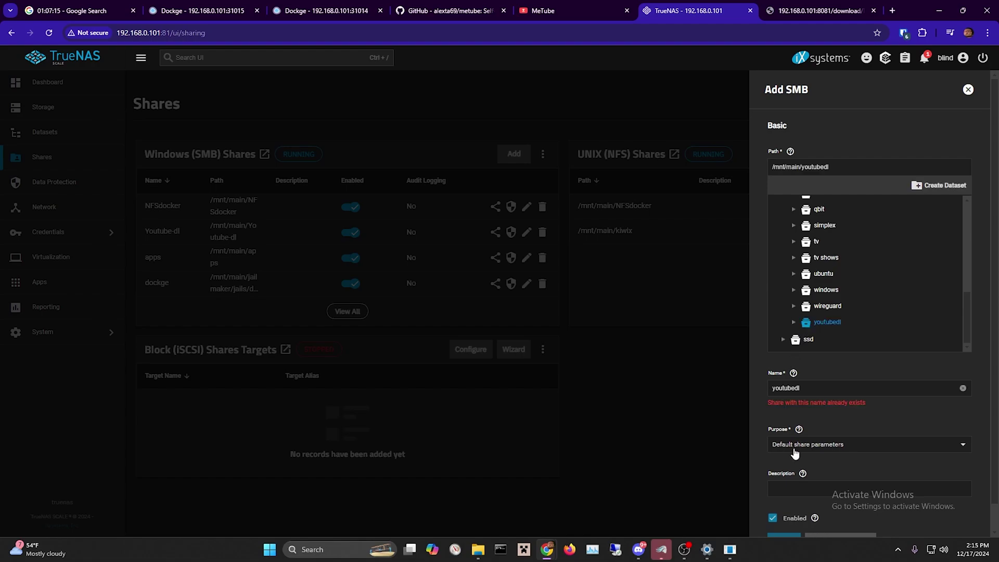
scroll(795, 453, "down", 1)
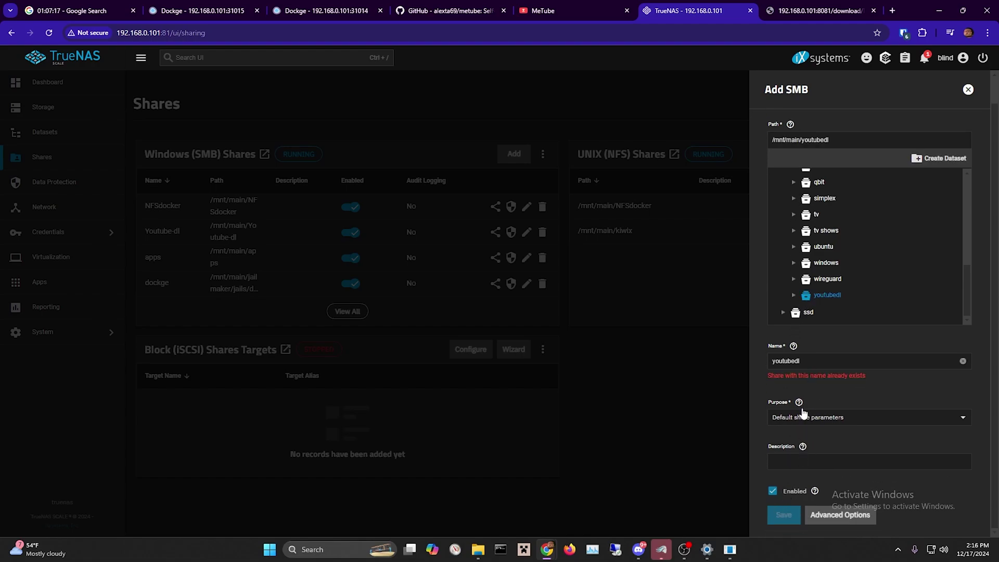
left_click(808, 360)
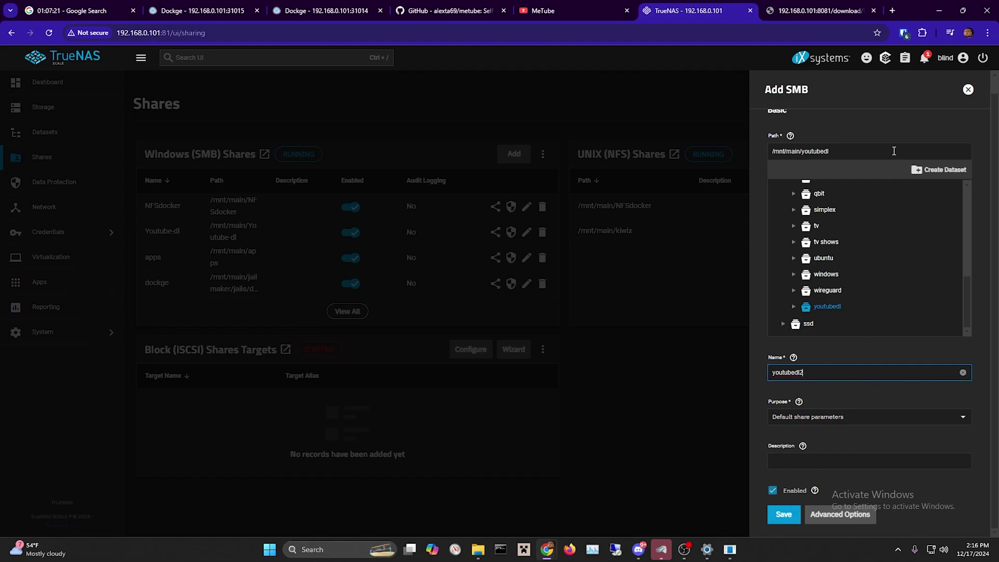
left_click(967, 90)
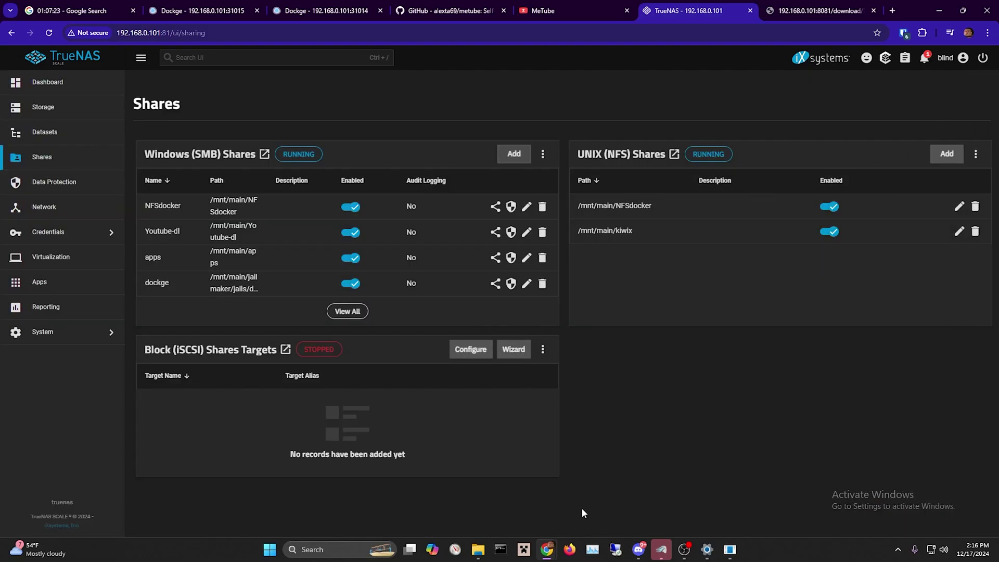
Close the local youtube content folder window.
mouse_move(481, 551)
left_click(515, 507)
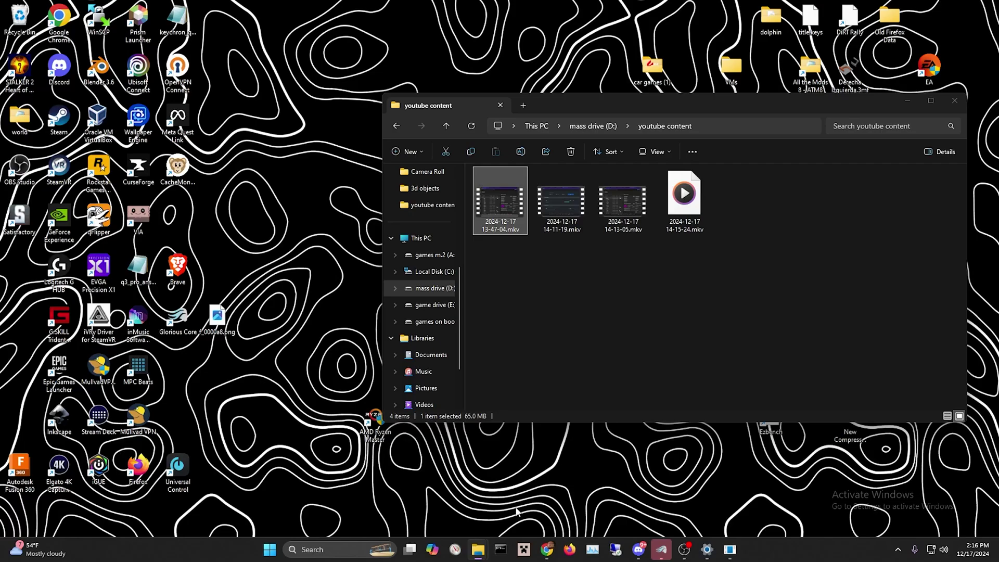
left_click(955, 100)
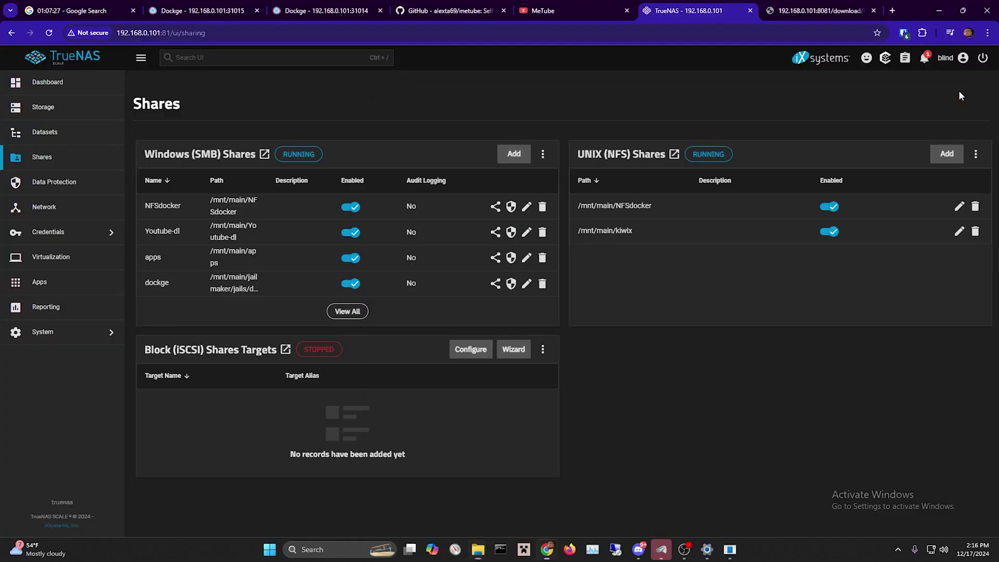
Open the youtubedl share on 192.168.0.101 and play 2 aces 2 rounds.mkv.
mouse_move(474, 552)
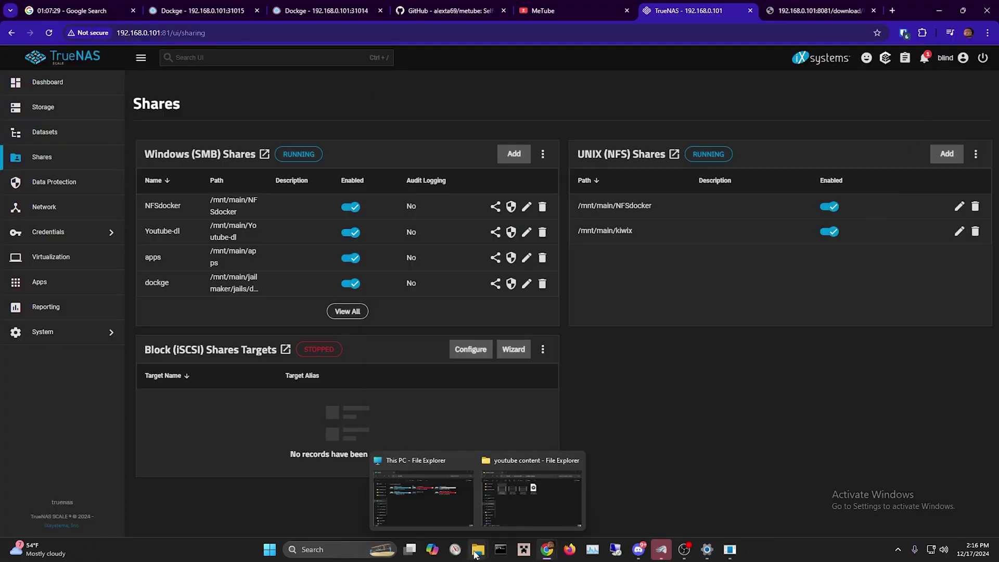
left_click(459, 506)
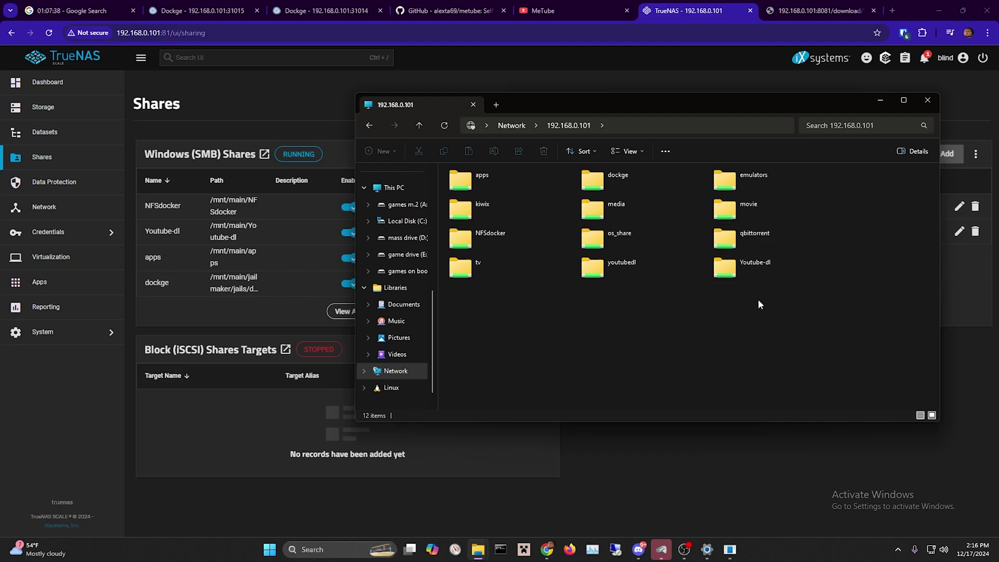
left_click(671, 266)
double_click(671, 266)
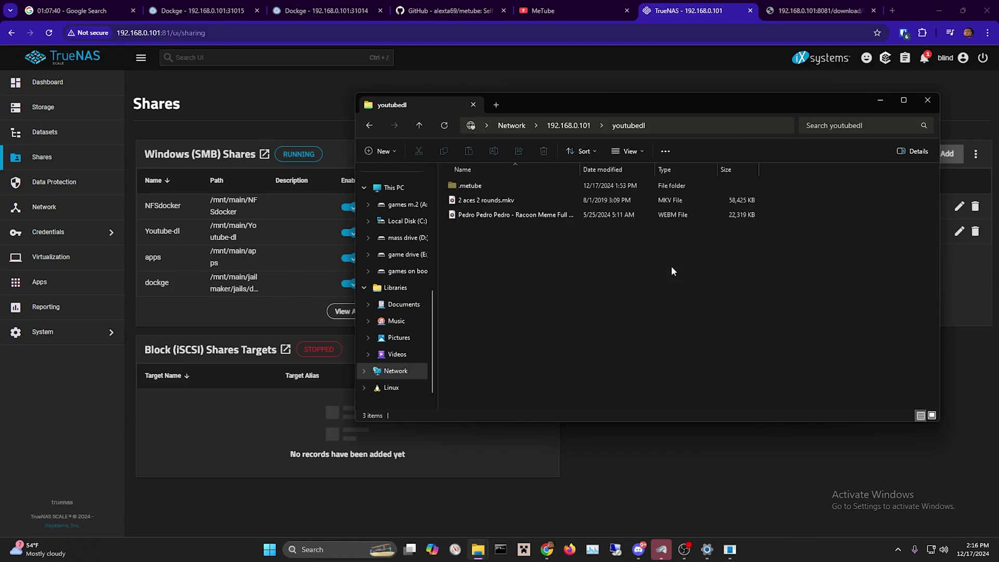
double_click(581, 201)
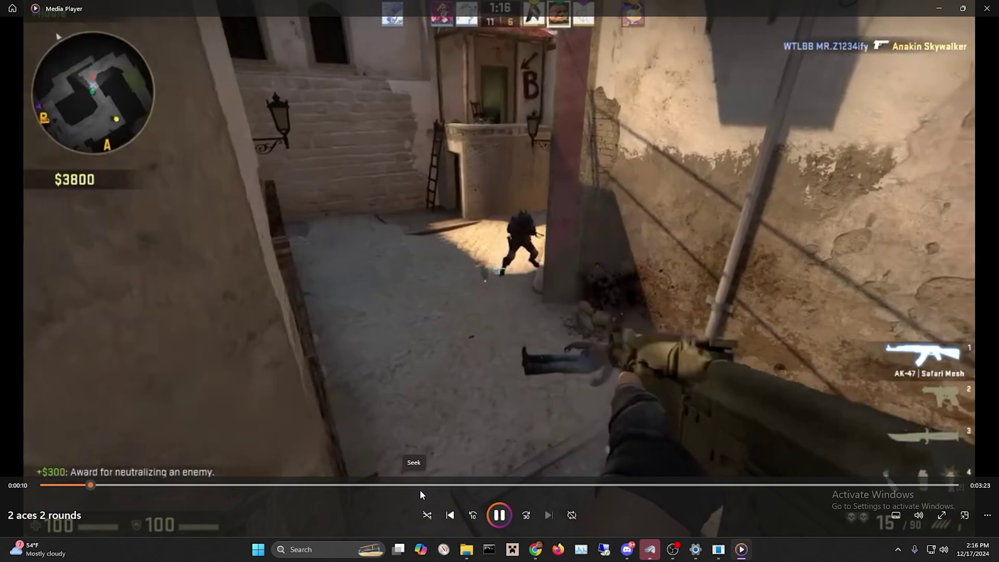
Skim the clip at 1:29 and 2:23, pause it, and close Media Player.
left_click(420, 489)
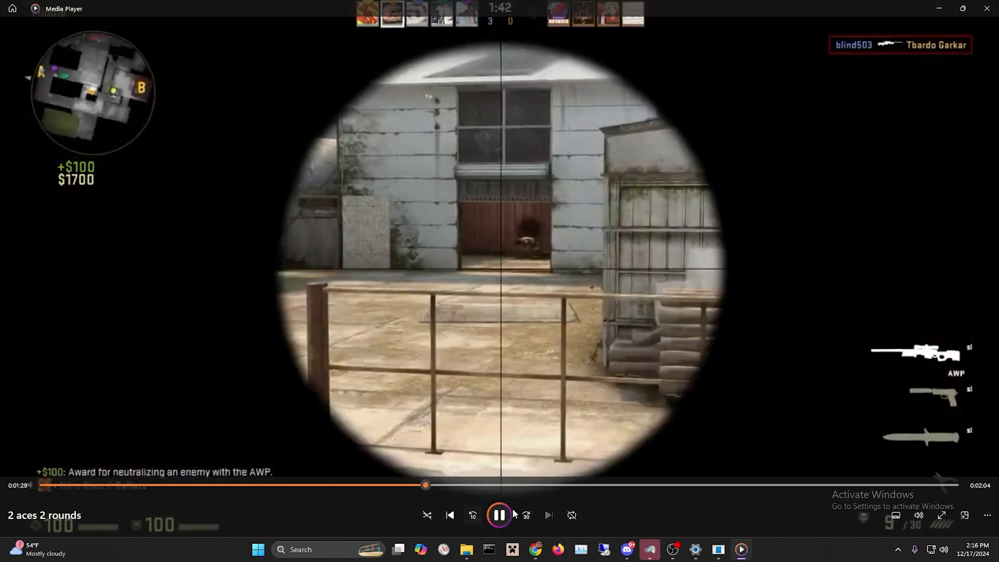
left_click(654, 485)
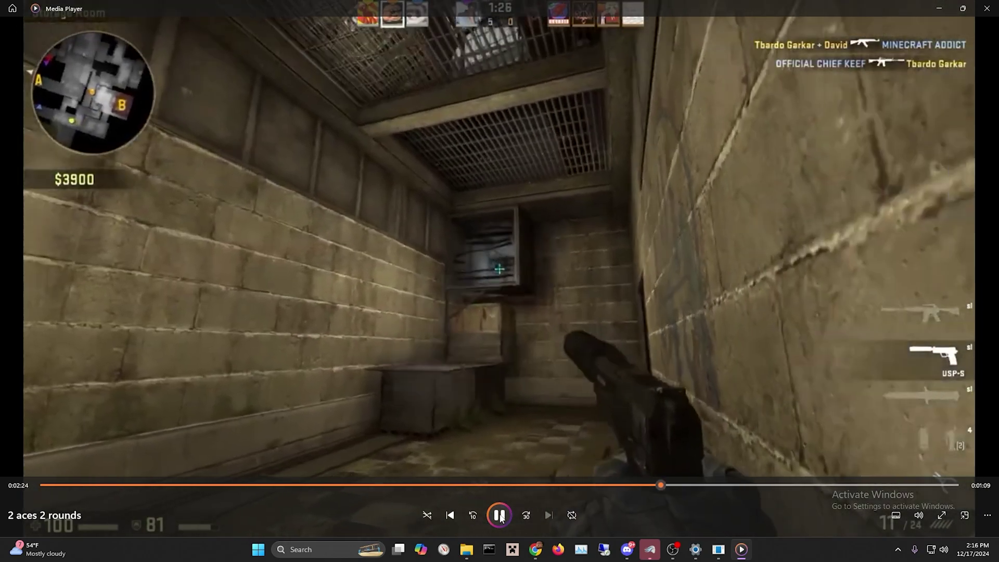
left_click(499, 515)
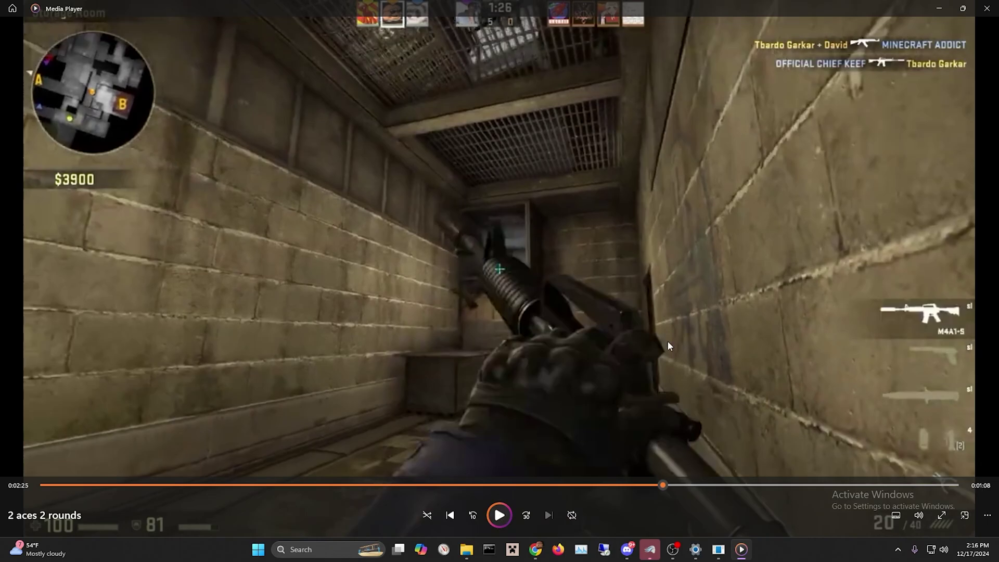
left_click(985, 9)
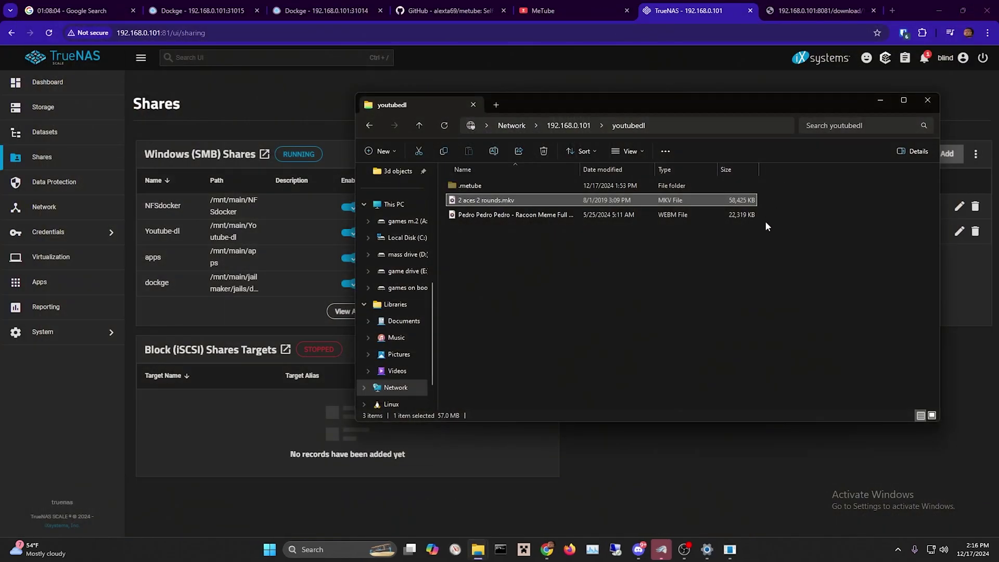
Close File Explorer and view TrueNAS's installed applications, all shown Running.
left_click(880, 101)
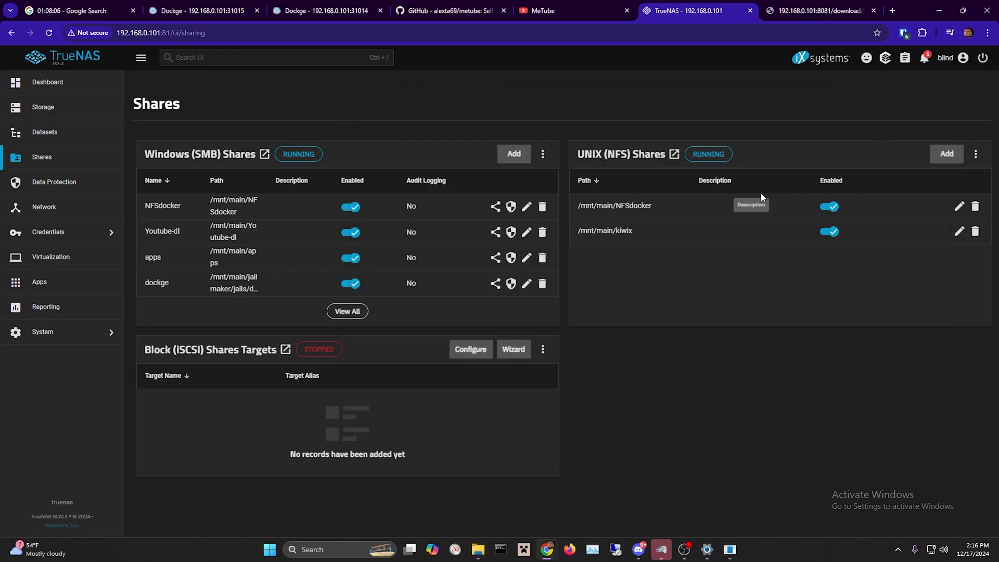
left_click(89, 260)
left_click(90, 281)
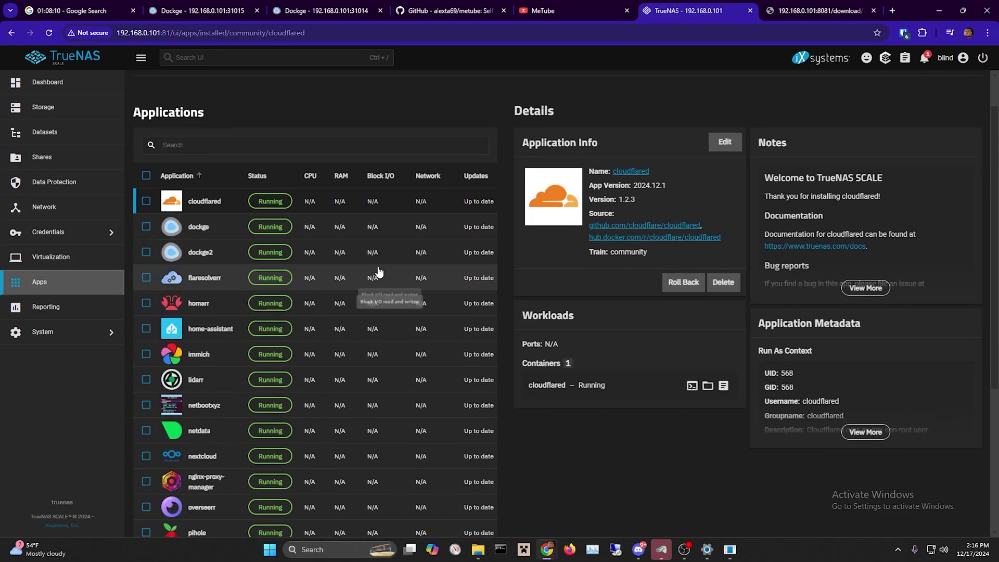
scroll(379, 271, "down", 5)
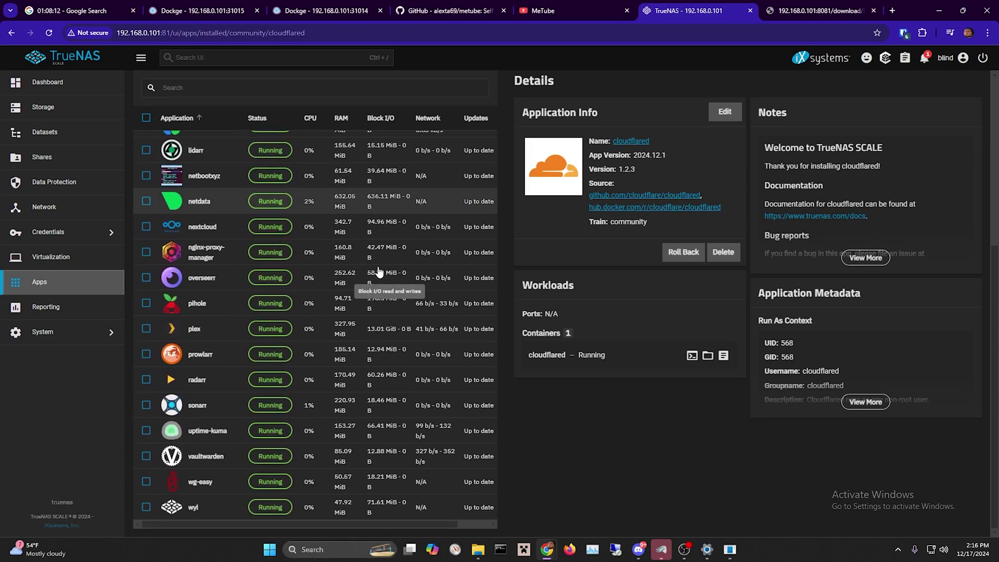
scroll(378, 271, "up", 2)
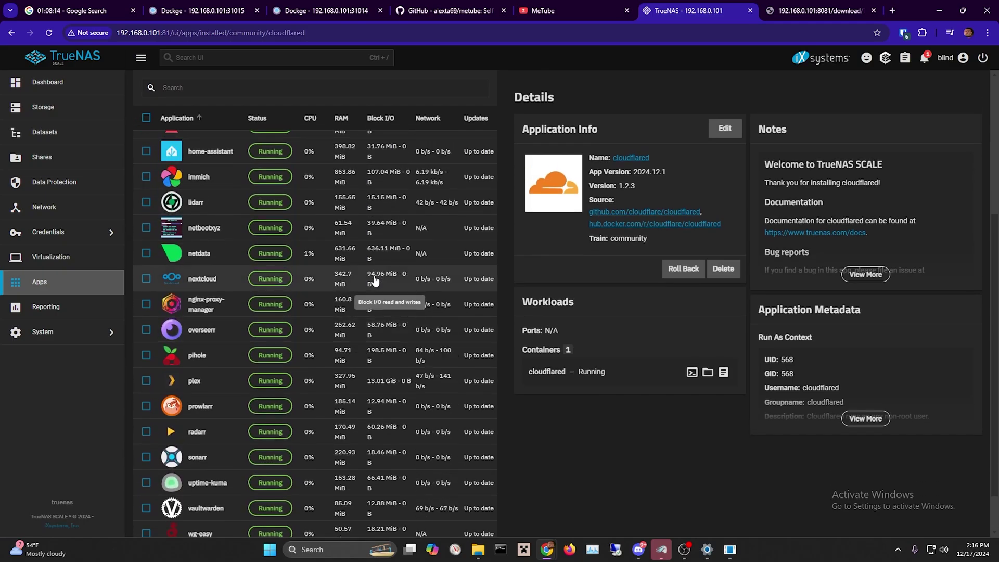
scroll(374, 280, "up", 4)
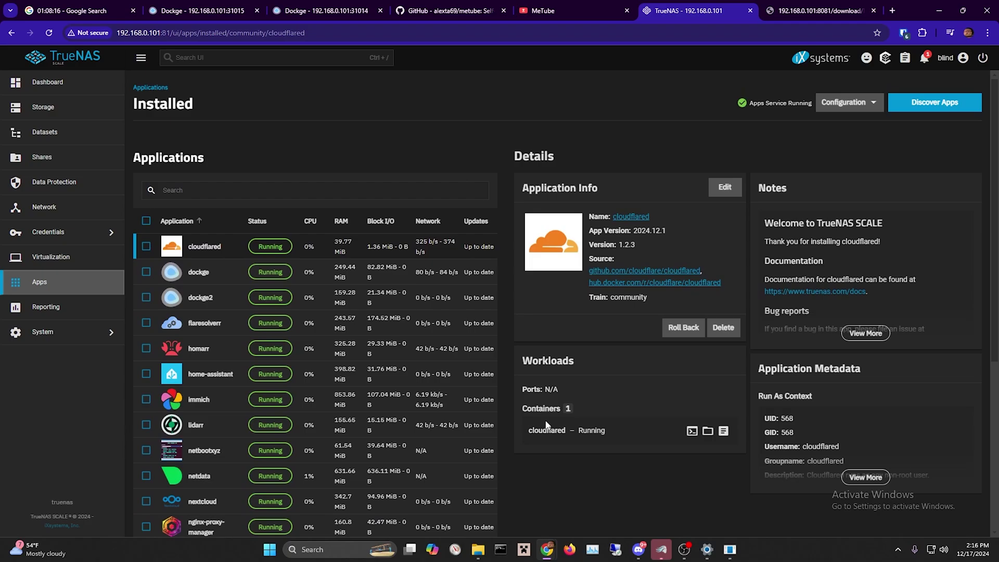